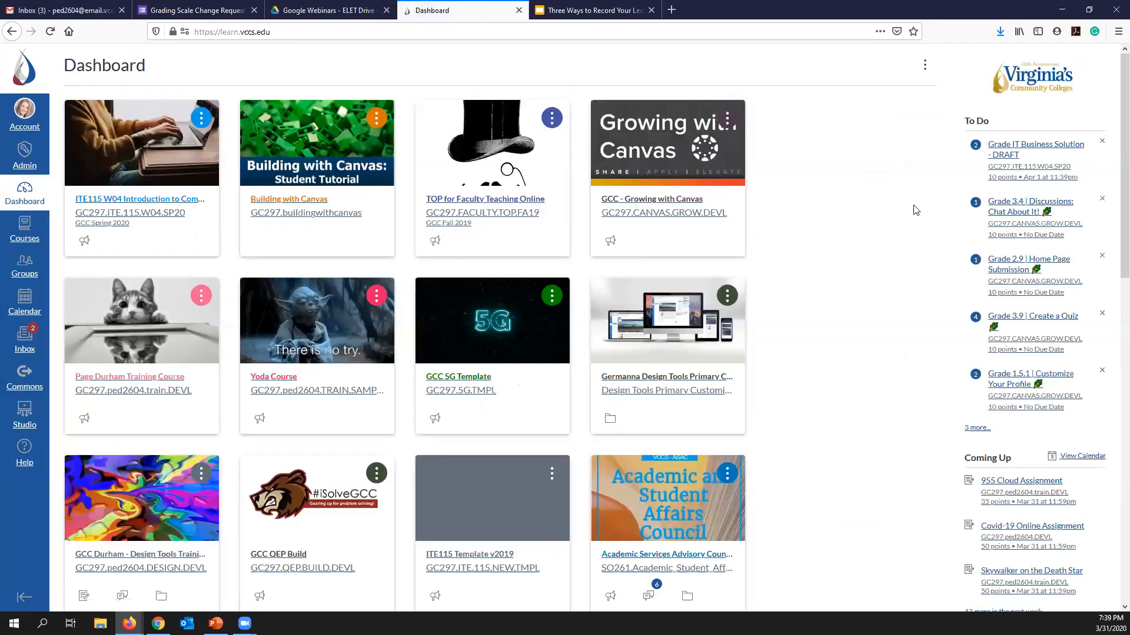
# - Create a new announcement titled "Studio Video in Canvas" in the training course
pyautogui.click(109, 378)
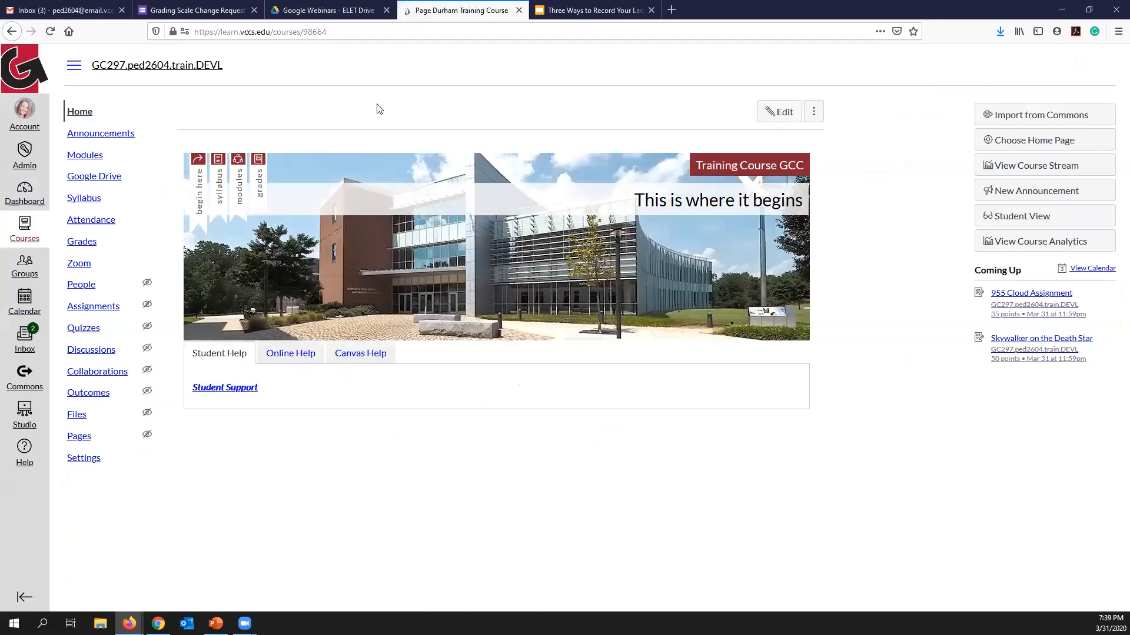
pyautogui.click(112, 135)
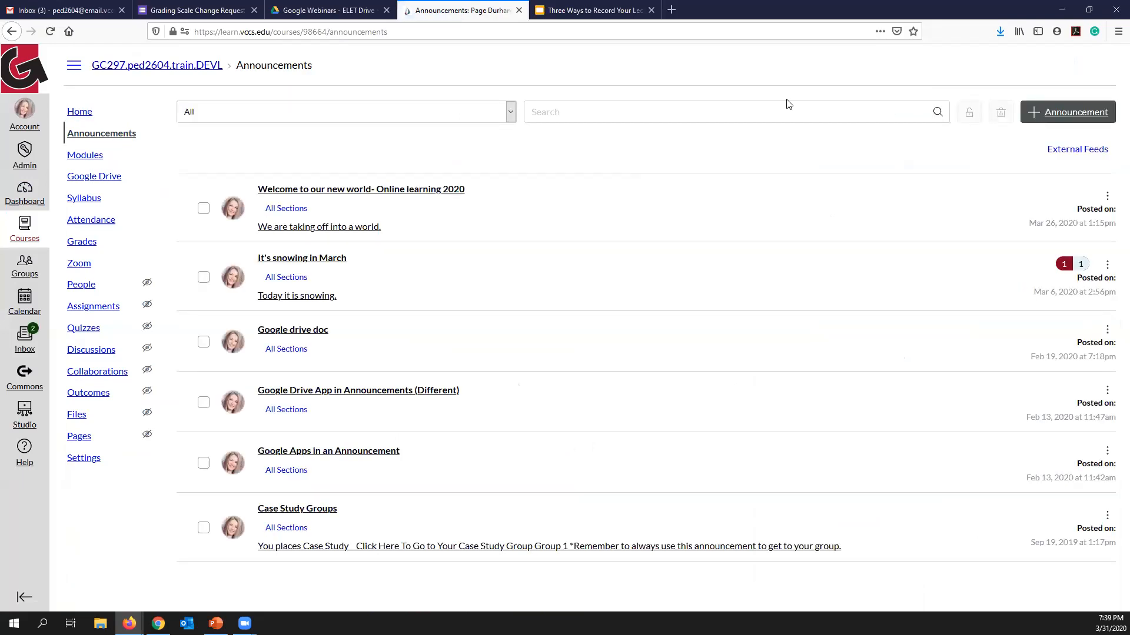
pyautogui.click(1031, 113)
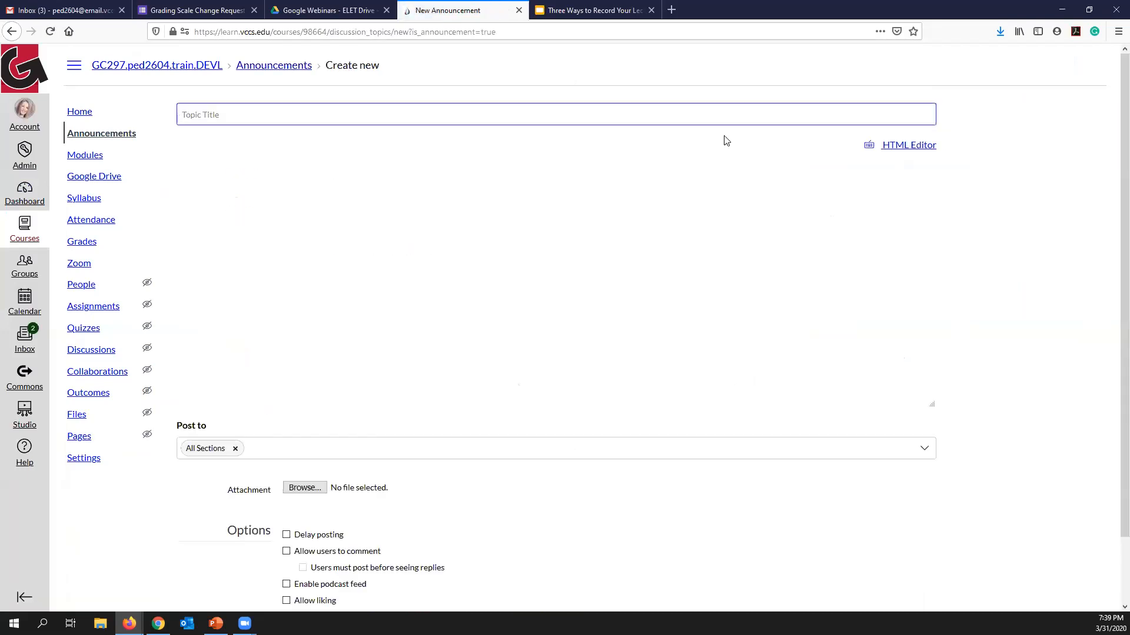
pyautogui.write('S')
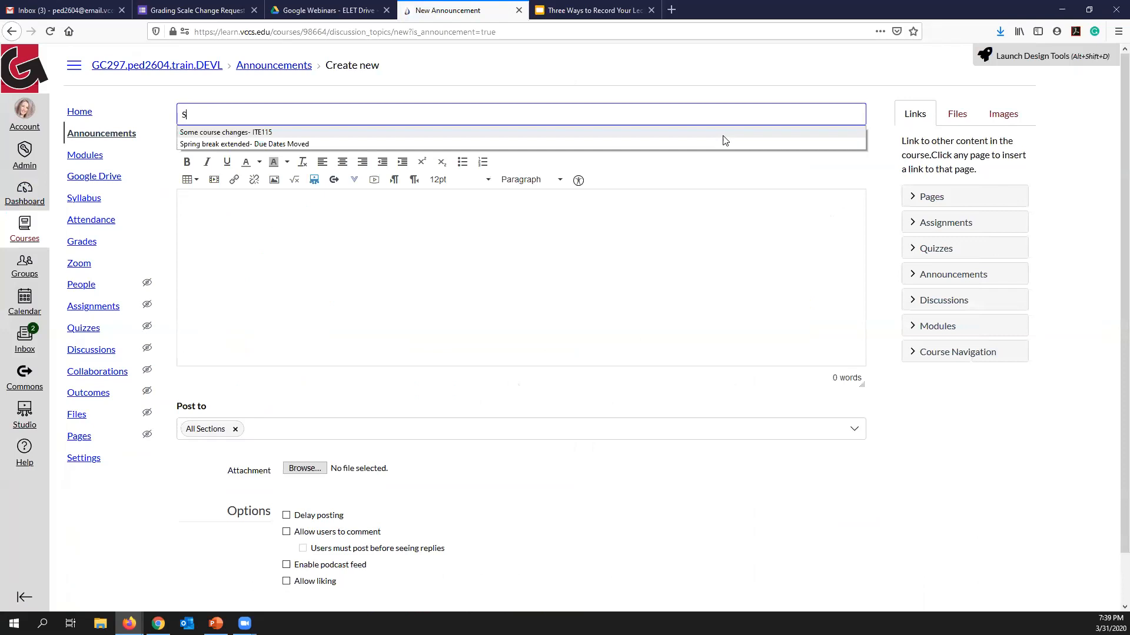
pyautogui.write('tudio Vide')
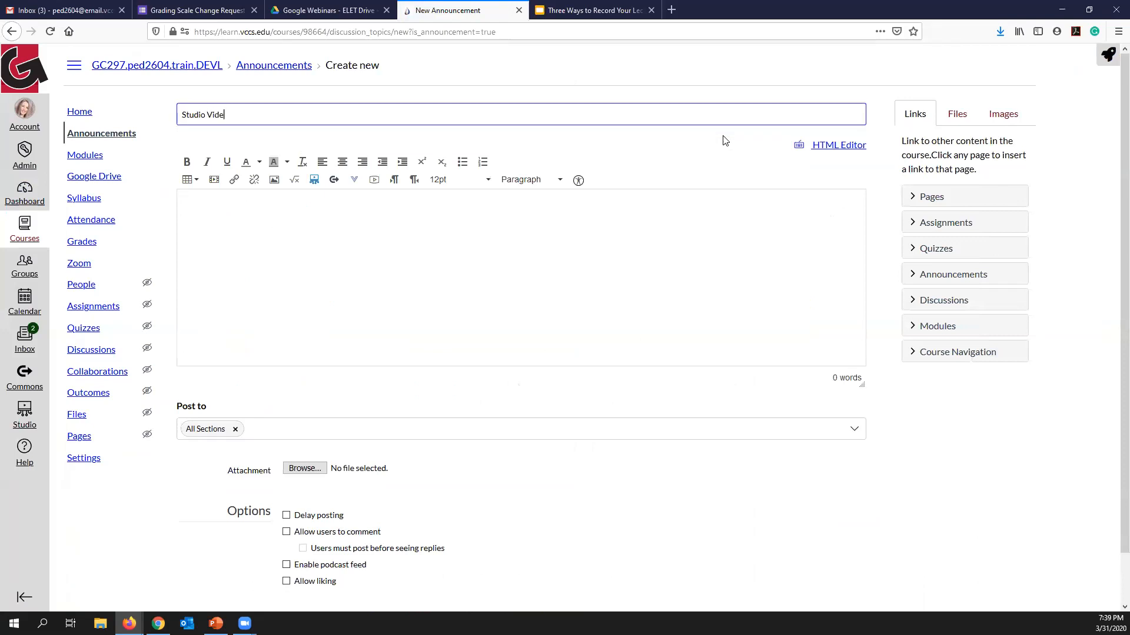
pyautogui.write('o in Canvas')
# - Embed the Studio video "Welcome TOP 2.2" in the announcement body with Allow Comments turned off
pyautogui.click(315, 183)
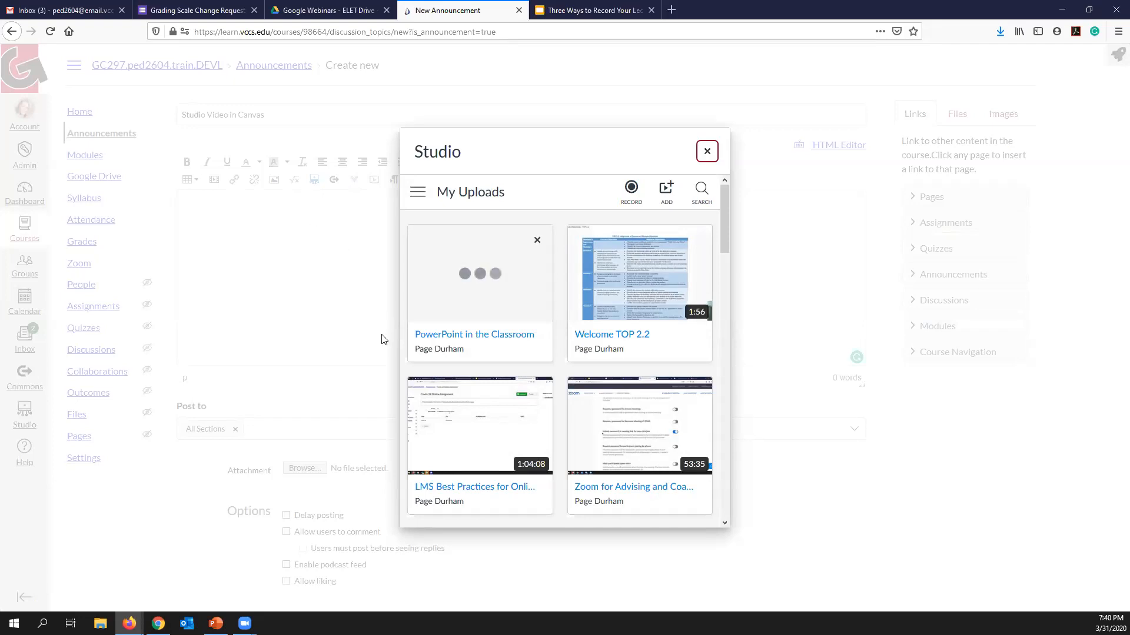
pyautogui.moveTo(627, 295)
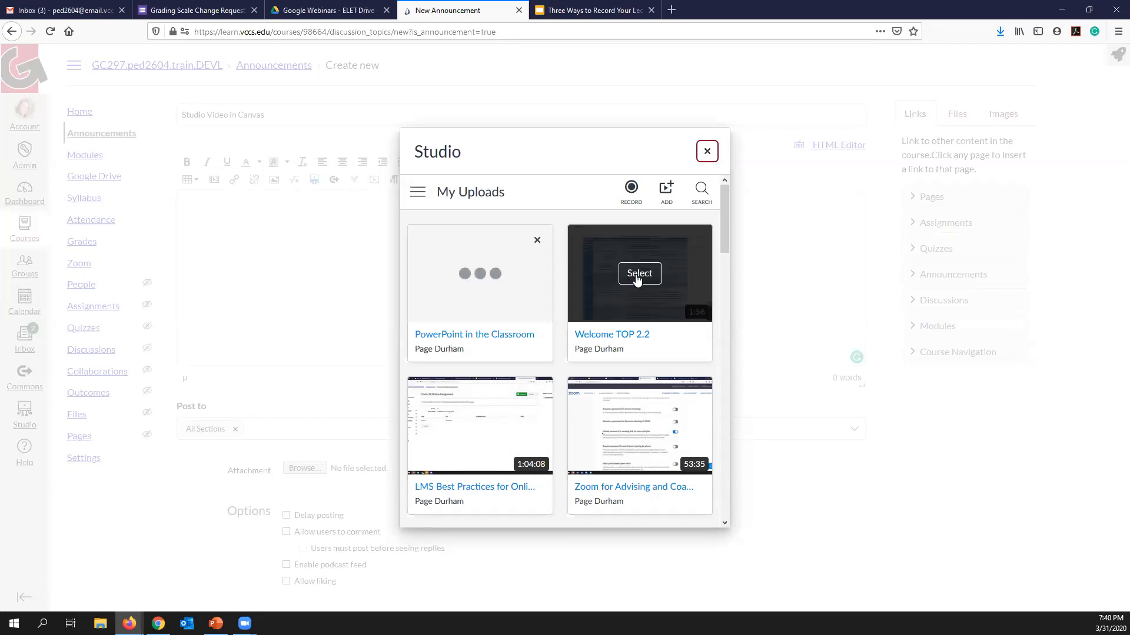
pyautogui.click(639, 278)
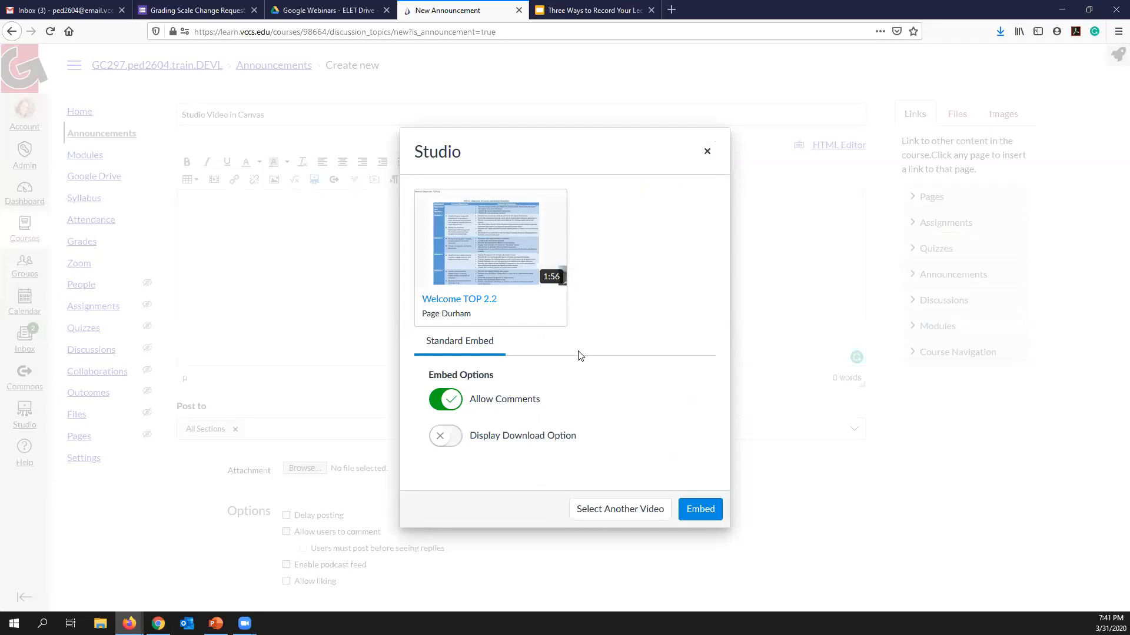
pyautogui.click(457, 402)
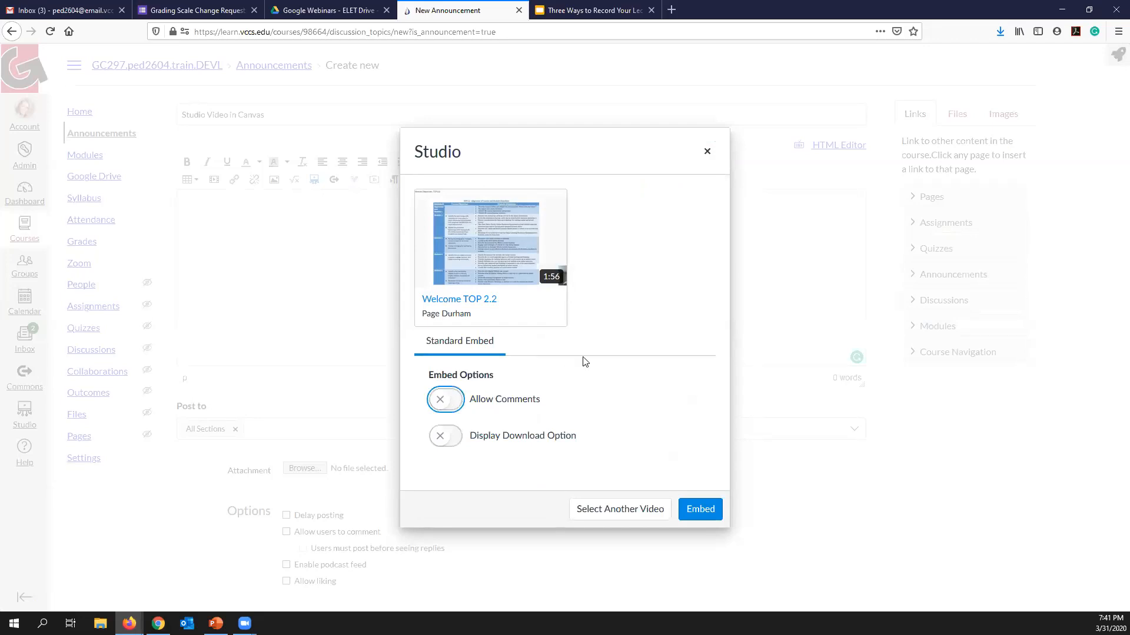
pyautogui.click(700, 511)
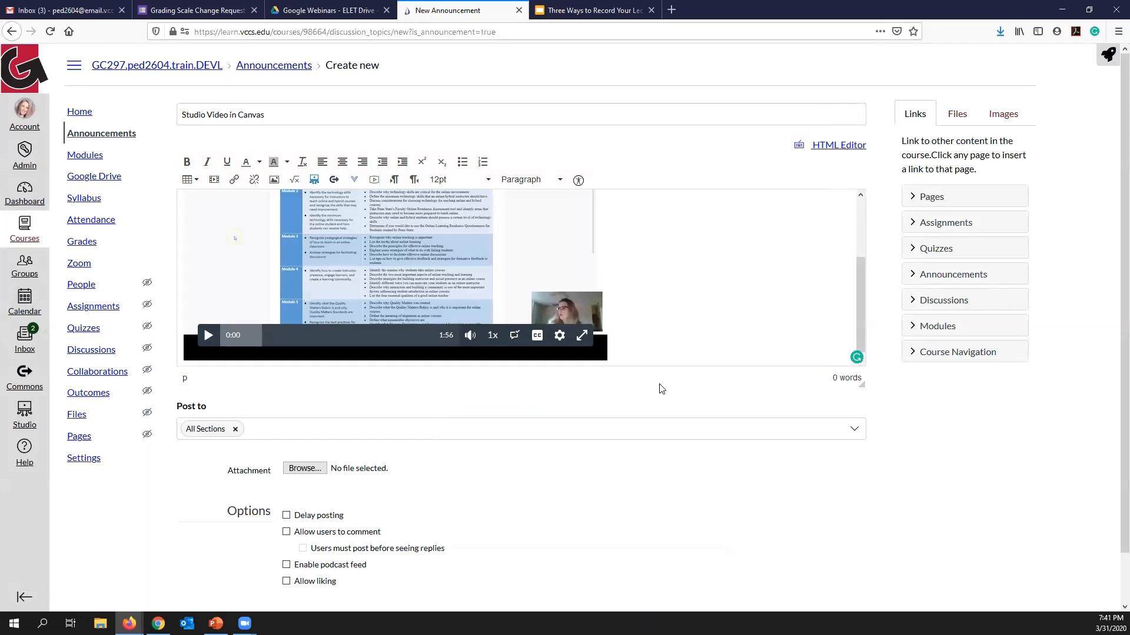
# - Check the embedded video in the announcement and save the announcement for all sections
pyautogui.scroll(3, 679, 328)
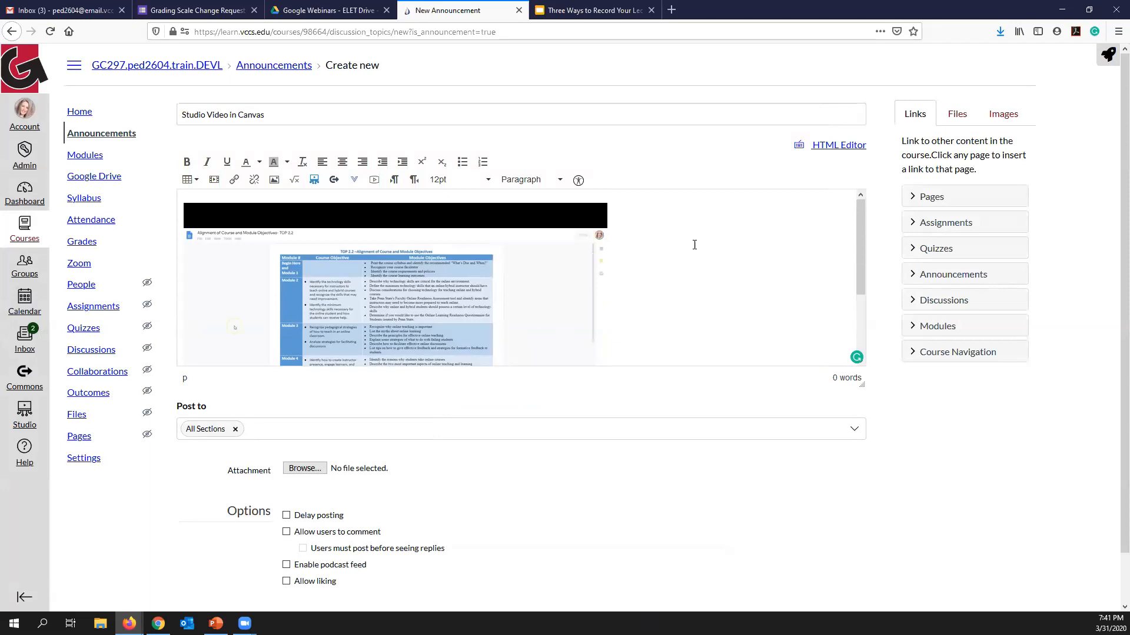
pyautogui.scroll(-3, 694, 245)
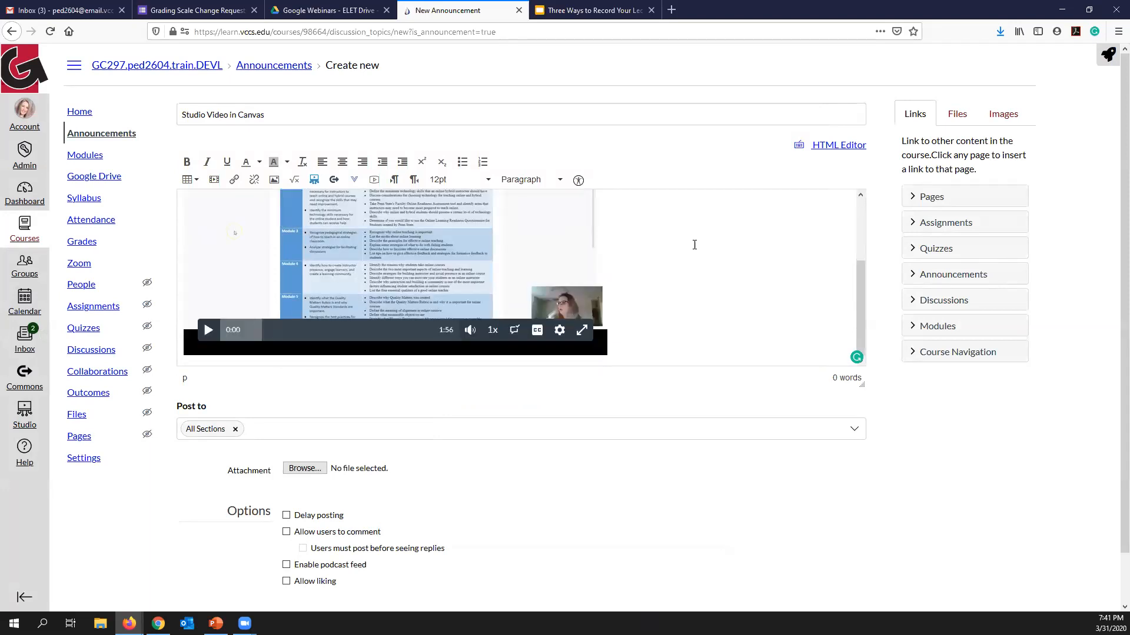
pyautogui.scroll(-2, 691, 388)
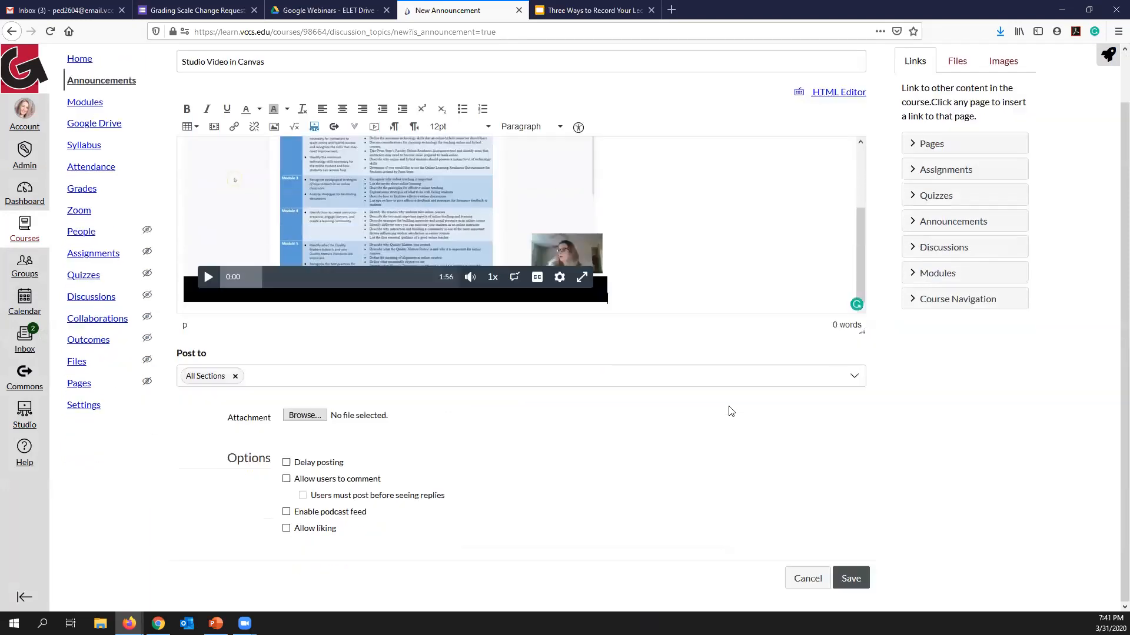
pyautogui.click(845, 579)
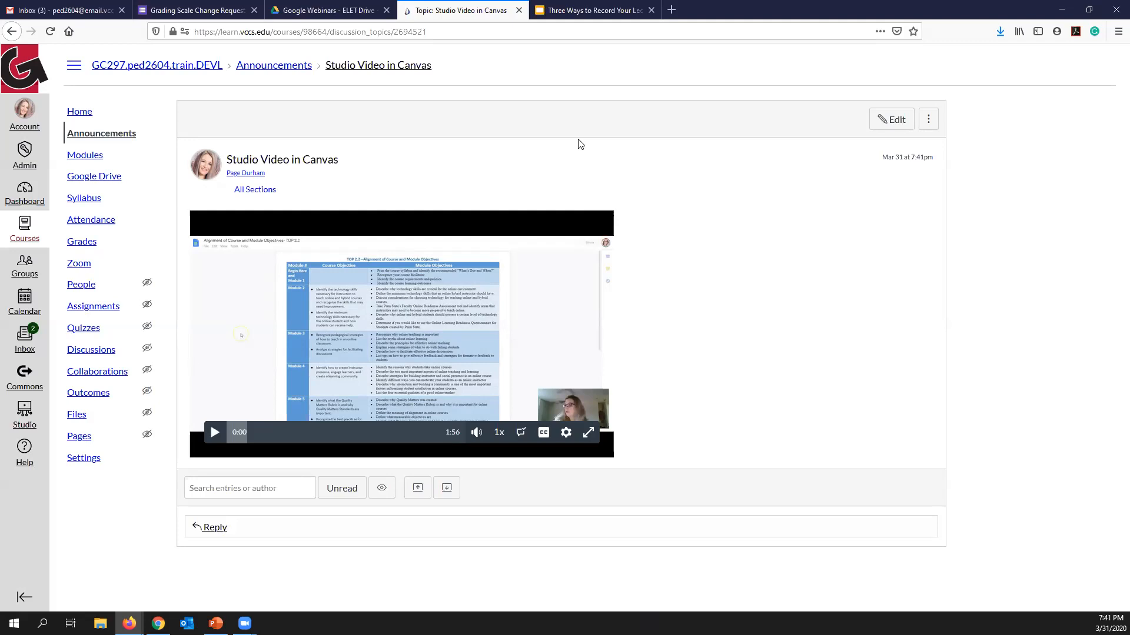
# - Open the Tchaikovsky Violin Concerto video in the Studio uploads and display its share link and embed code
pyautogui.click(18, 423)
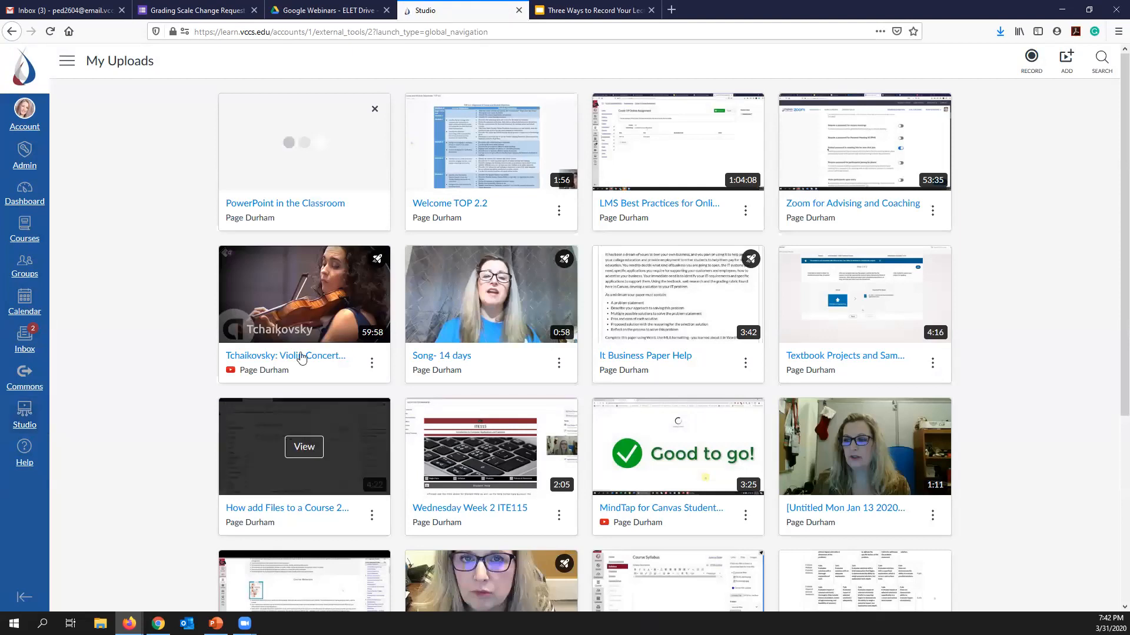
pyautogui.click(307, 297)
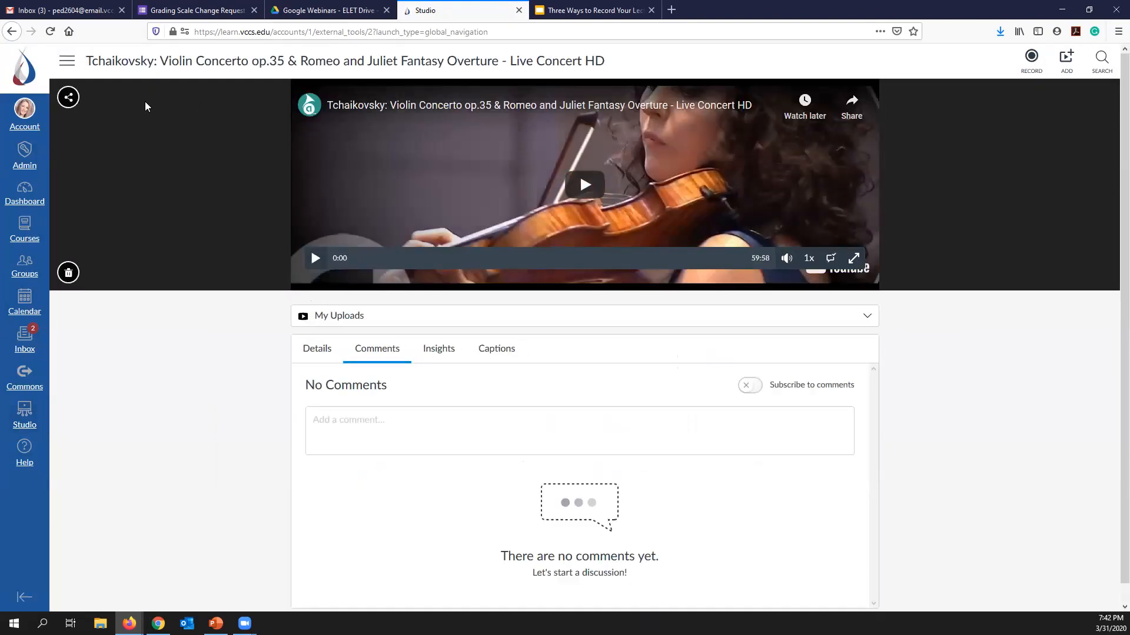
pyautogui.click(69, 100)
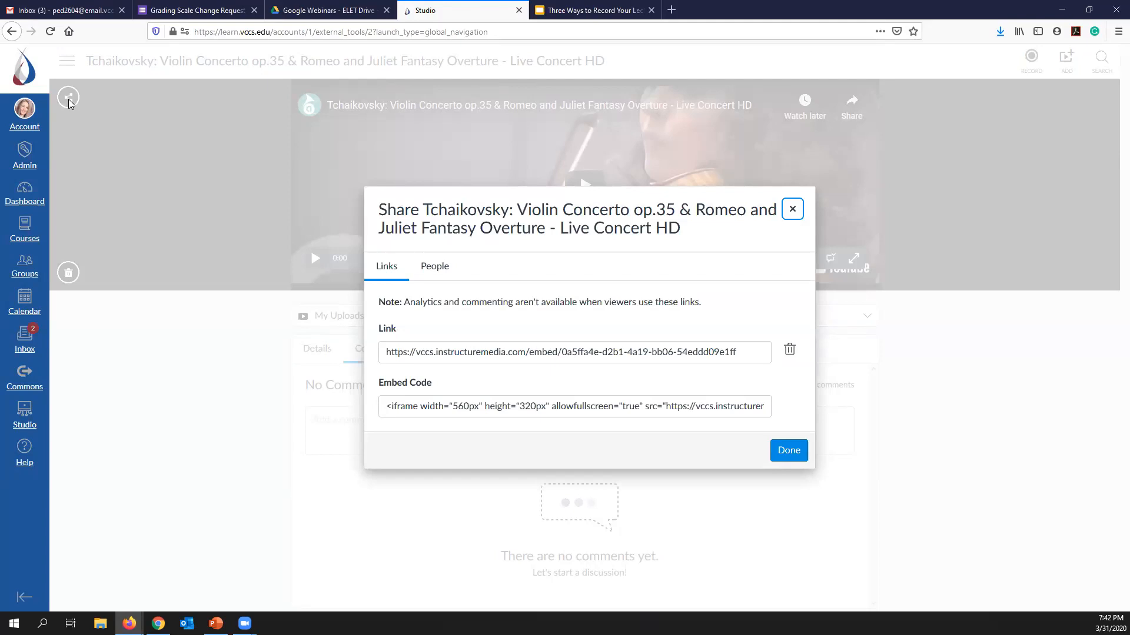
# - Add a person by name to the Tchaikovsky video's shared users with the Can View permission
pyautogui.click(434, 264)
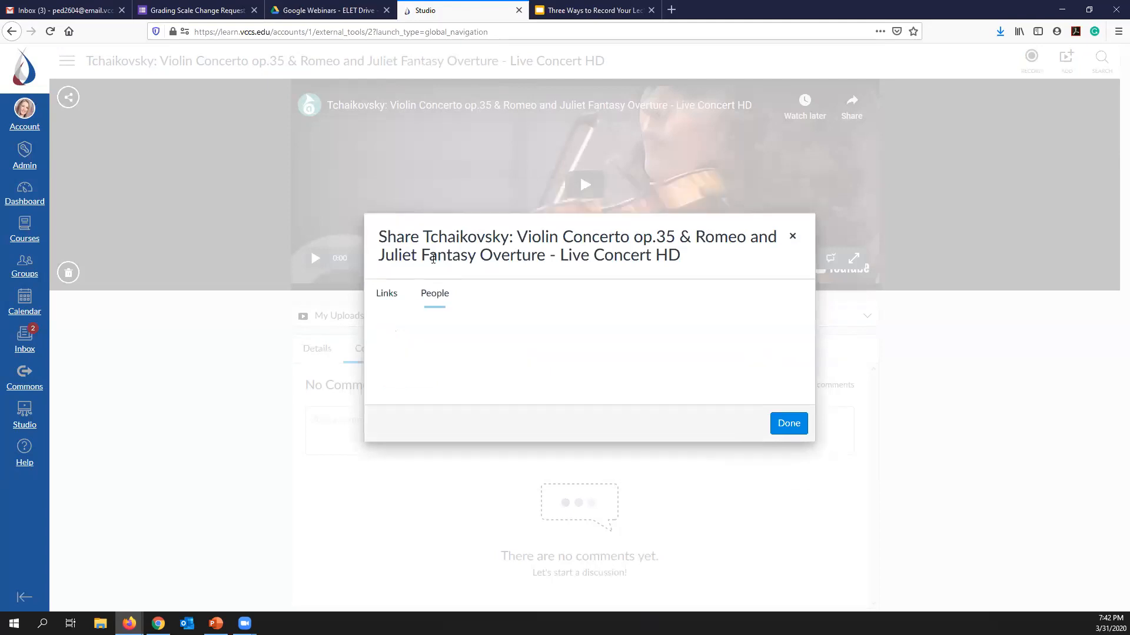
pyautogui.click(443, 339)
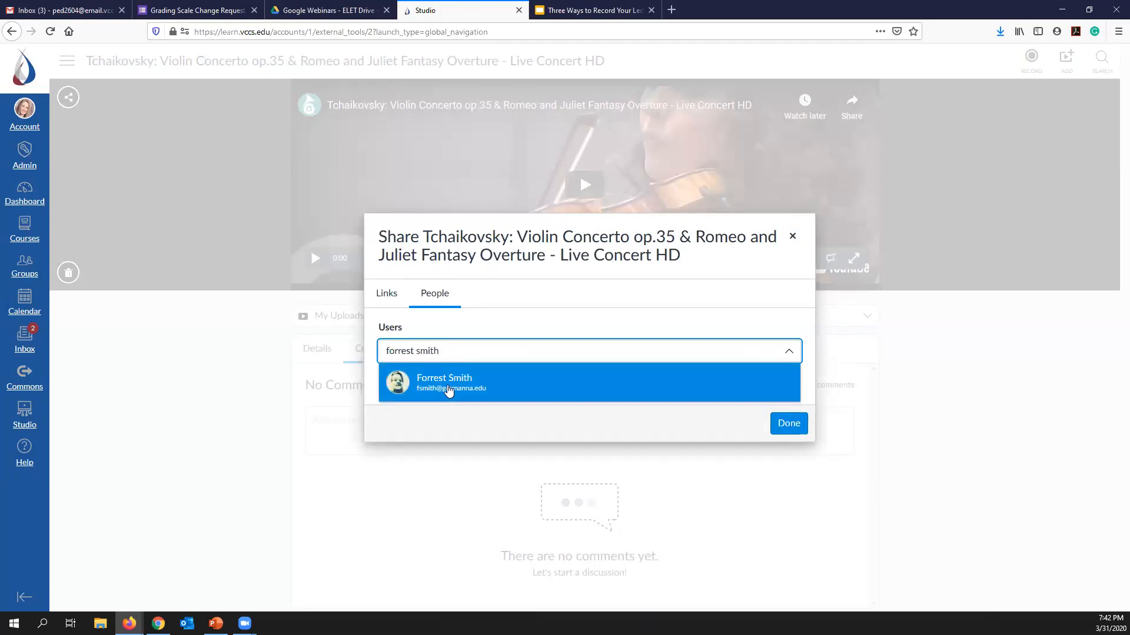
pyautogui.click(449, 392)
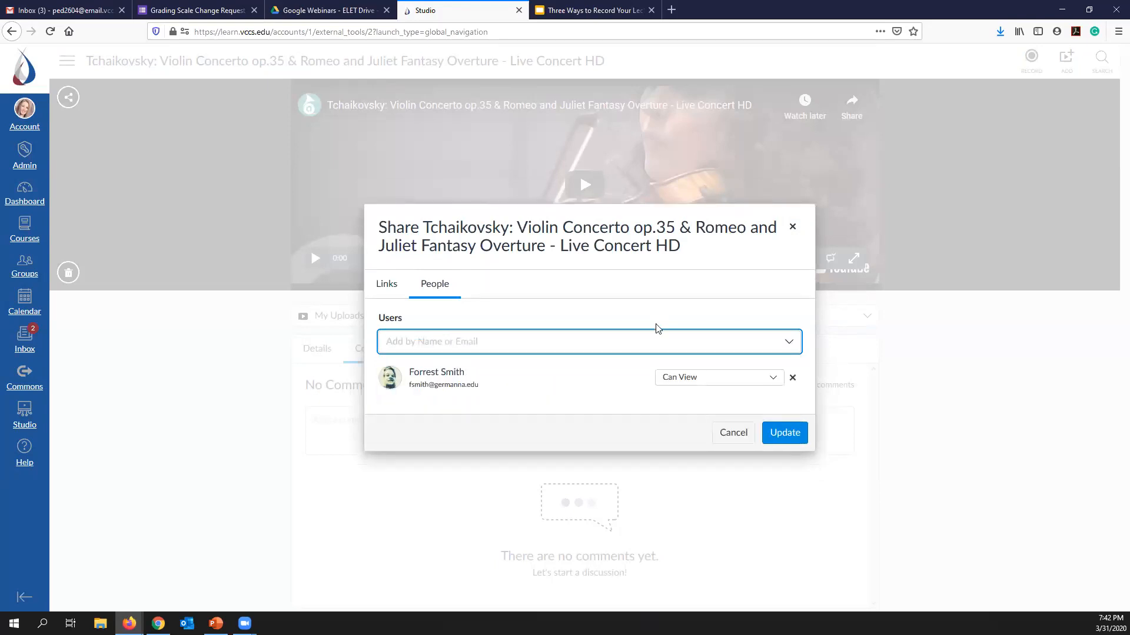
pyautogui.click(774, 378)
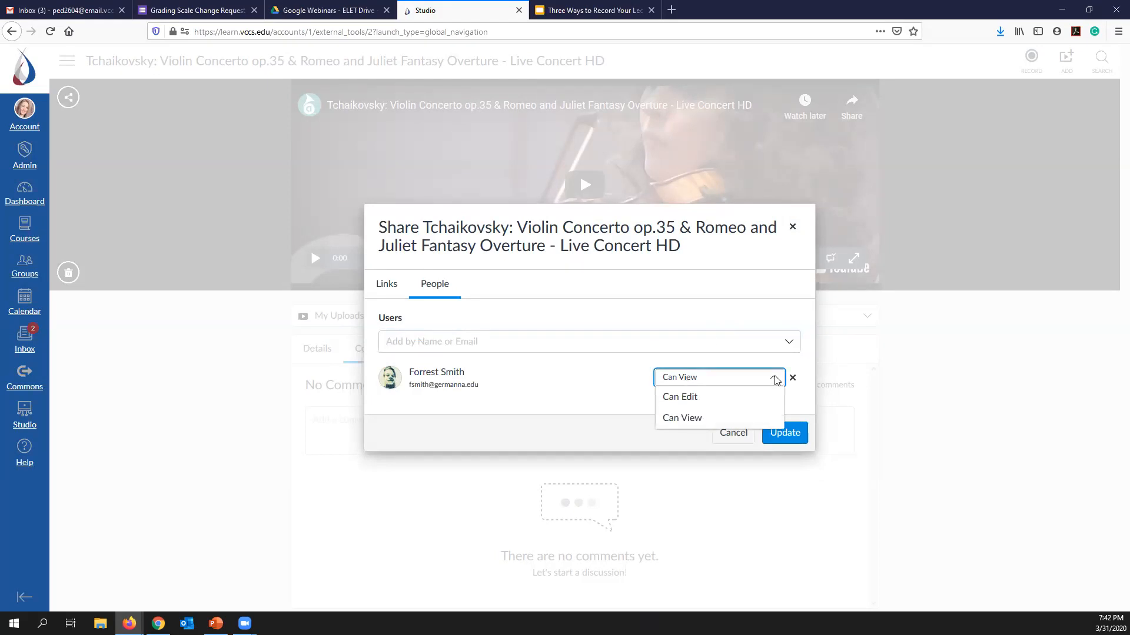
pyautogui.click(716, 419)
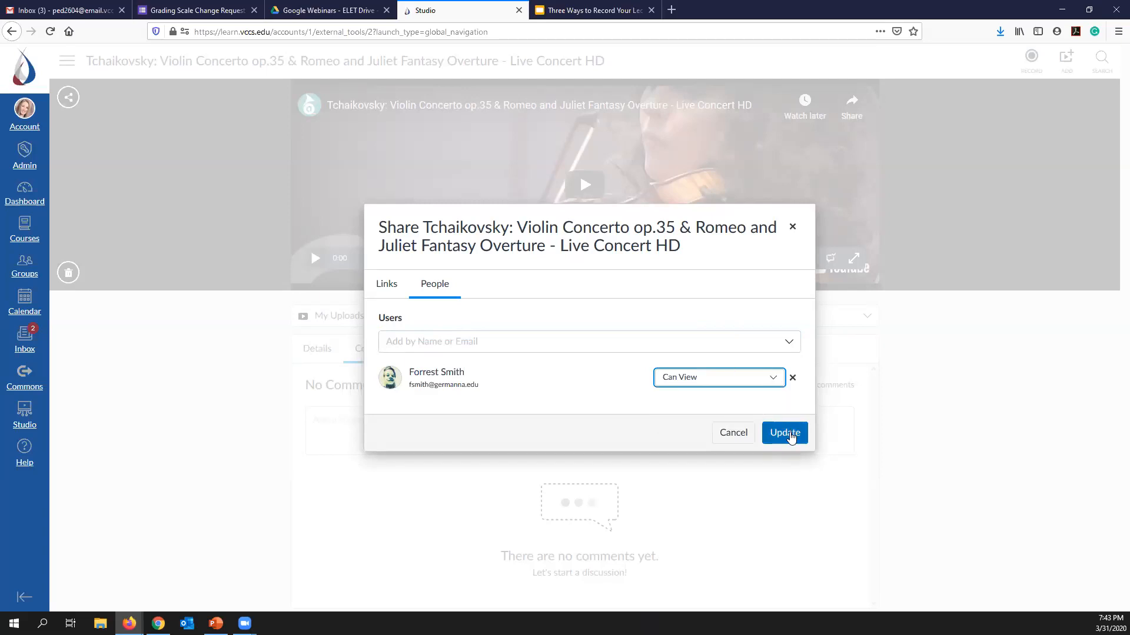
# - Remove the added person from the video's shared users and close the sharing dialog
pyautogui.click(793, 378)
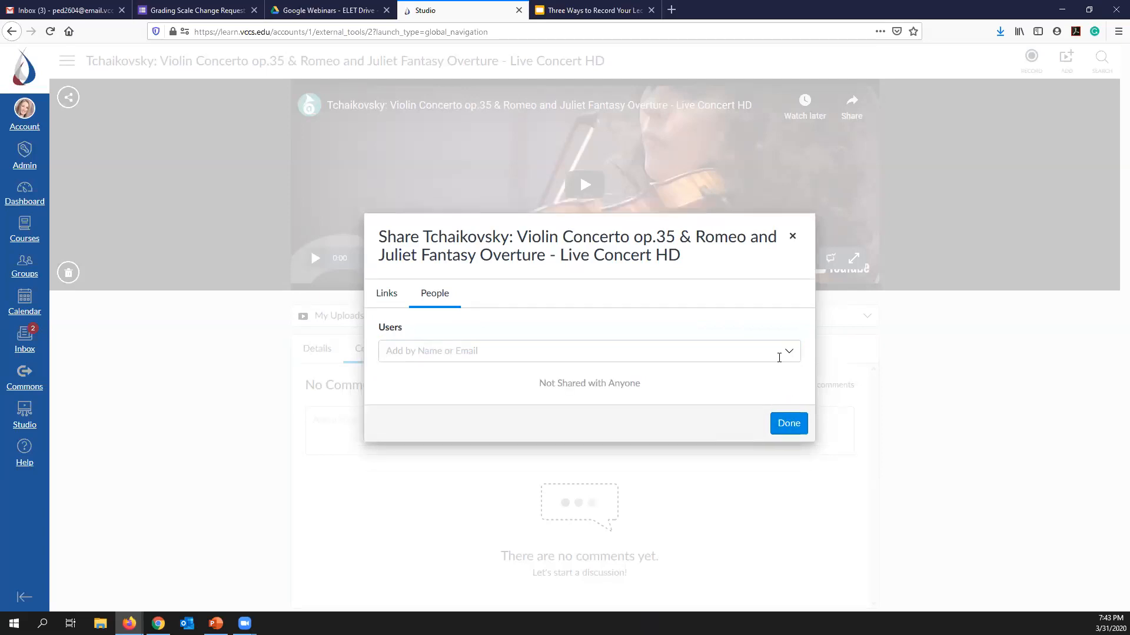
pyautogui.click(787, 427)
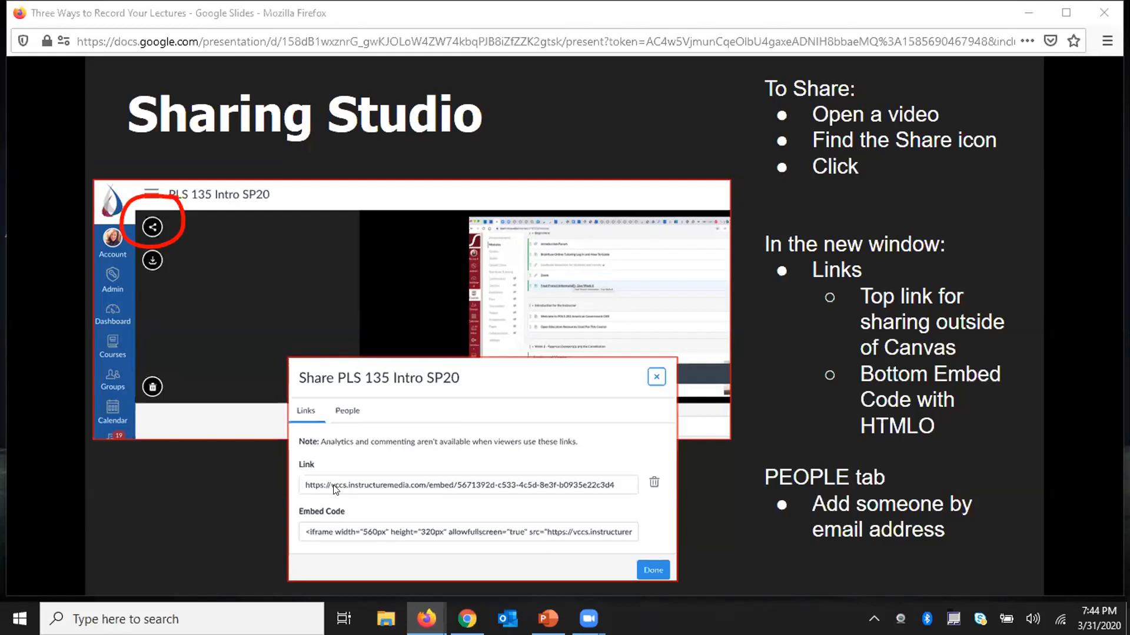
# - Advance the Google Slides presentation two slides to "Adding Videos to Canvas"
pyautogui.moveTo(202, 538)
pyautogui.click(151, 556)
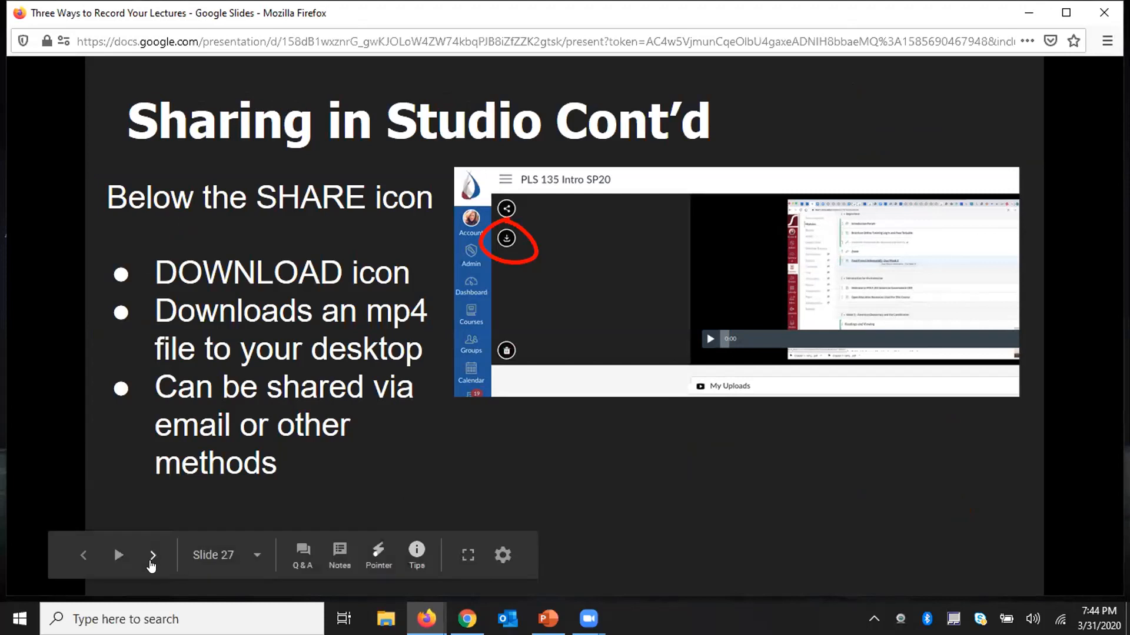
pyautogui.click(152, 559)
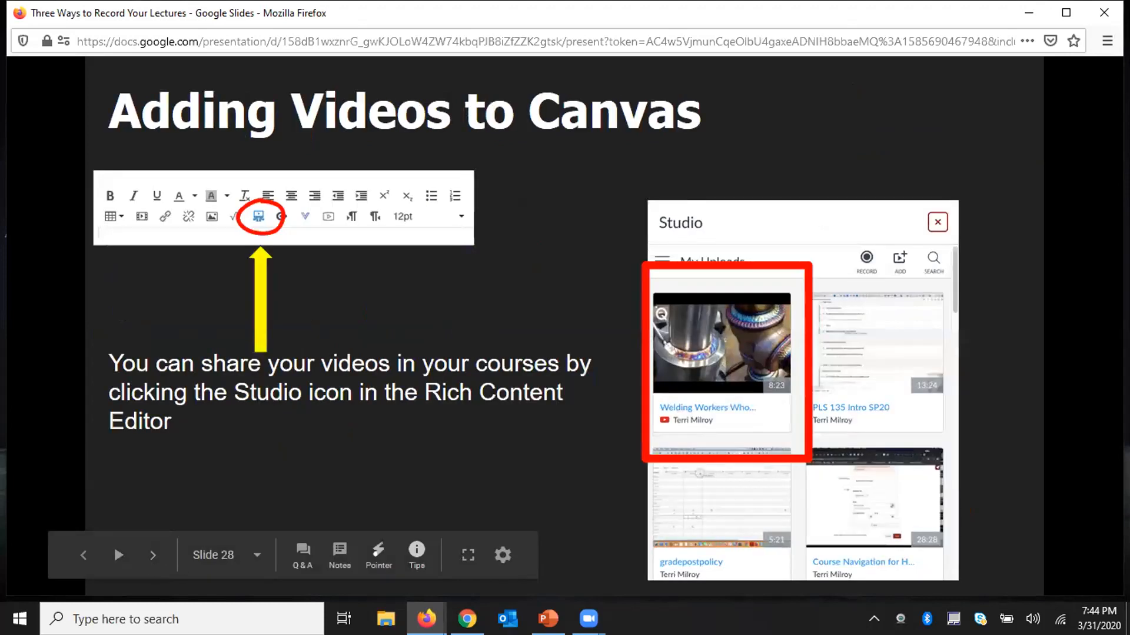
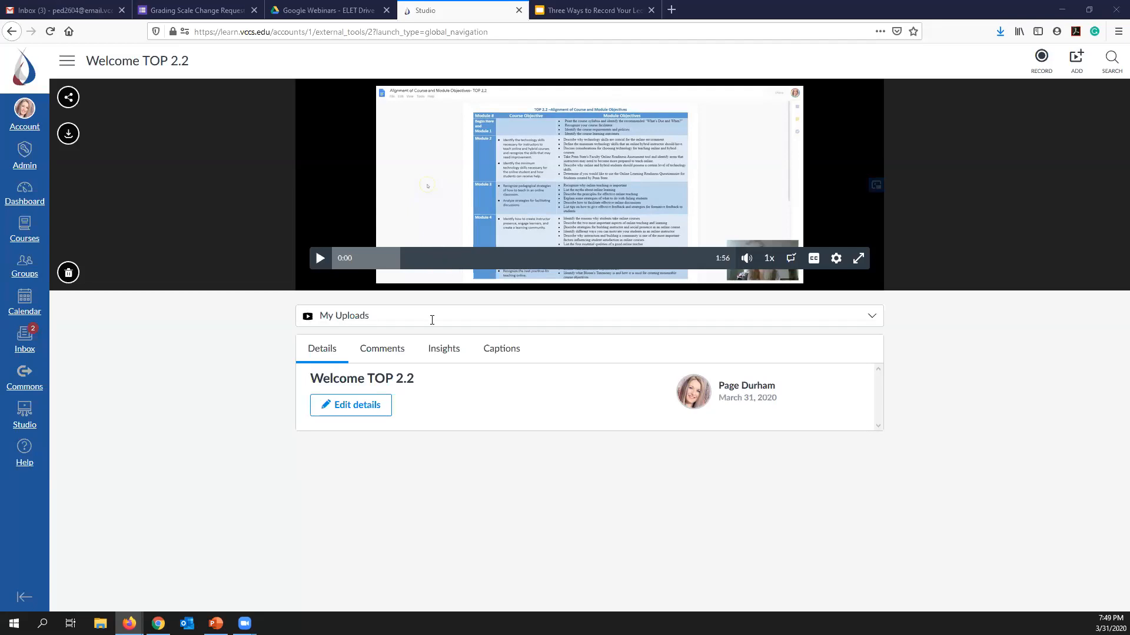
# - Check the Welcome TOP 2.2 video's comments and insights, and display the insights for the TOP for Faculty Teaching Online course collection
pyautogui.click(386, 355)
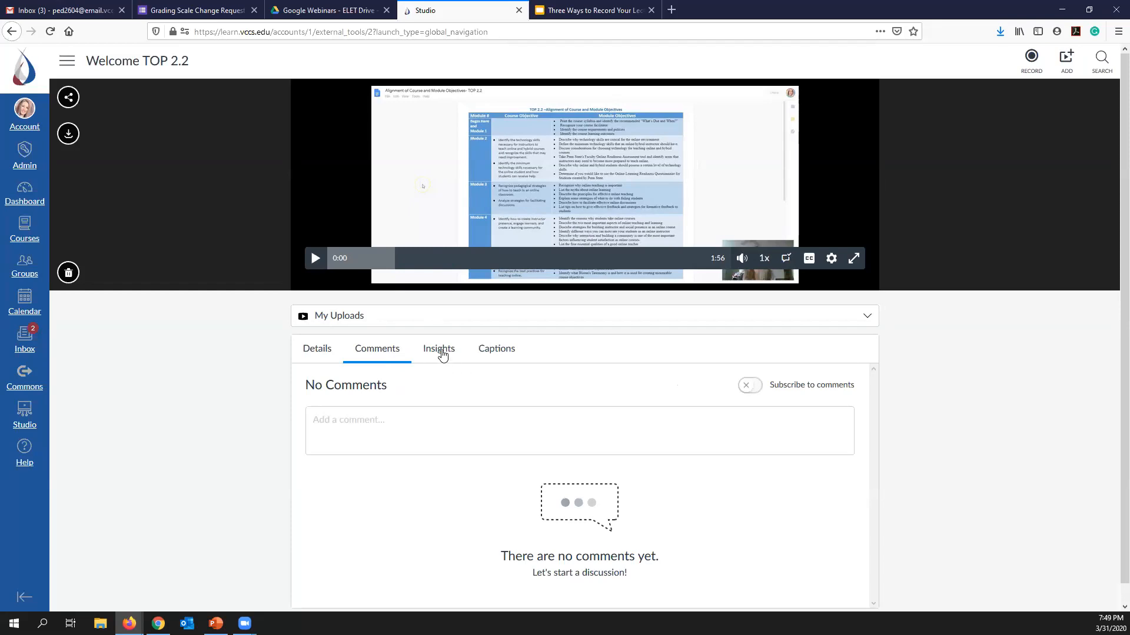
pyautogui.click(442, 352)
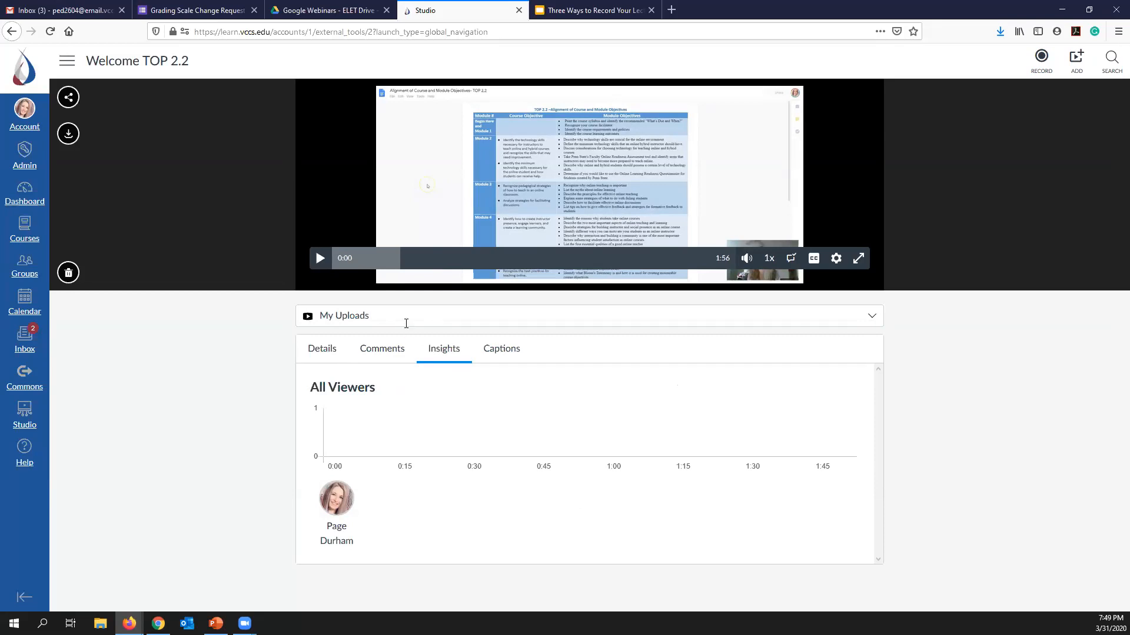
pyautogui.click(378, 317)
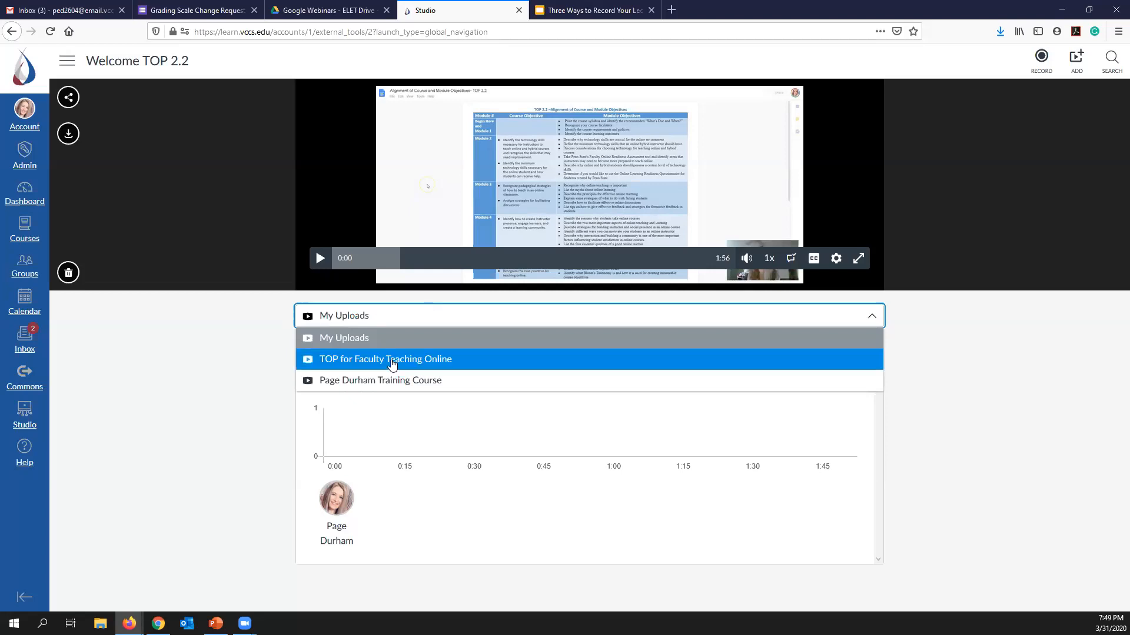
pyautogui.click(392, 361)
pyautogui.click(392, 361)
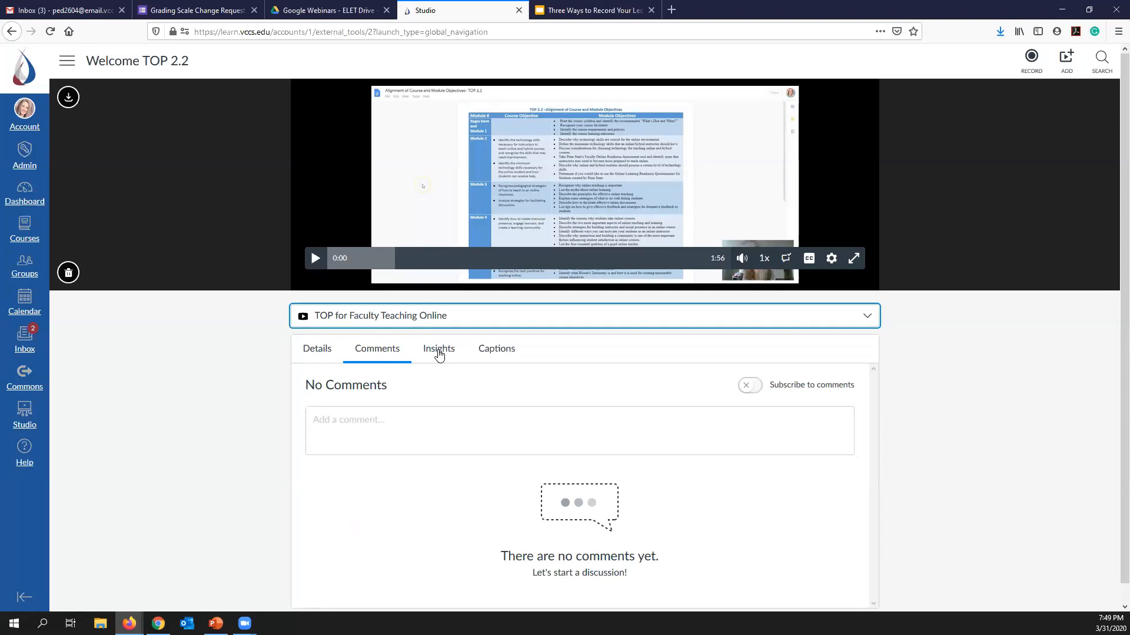
pyautogui.click(438, 352)
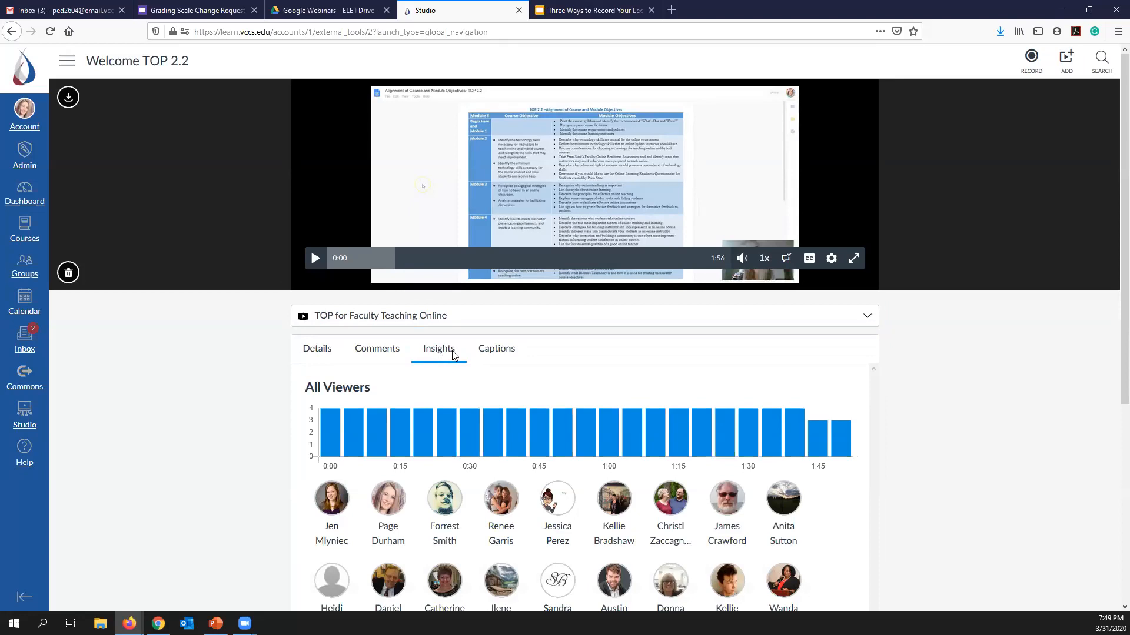
# - Jump the video to 1:40 from the all-viewers graph and examine the view counts along with the viewer list
pyautogui.moveTo(793, 453)
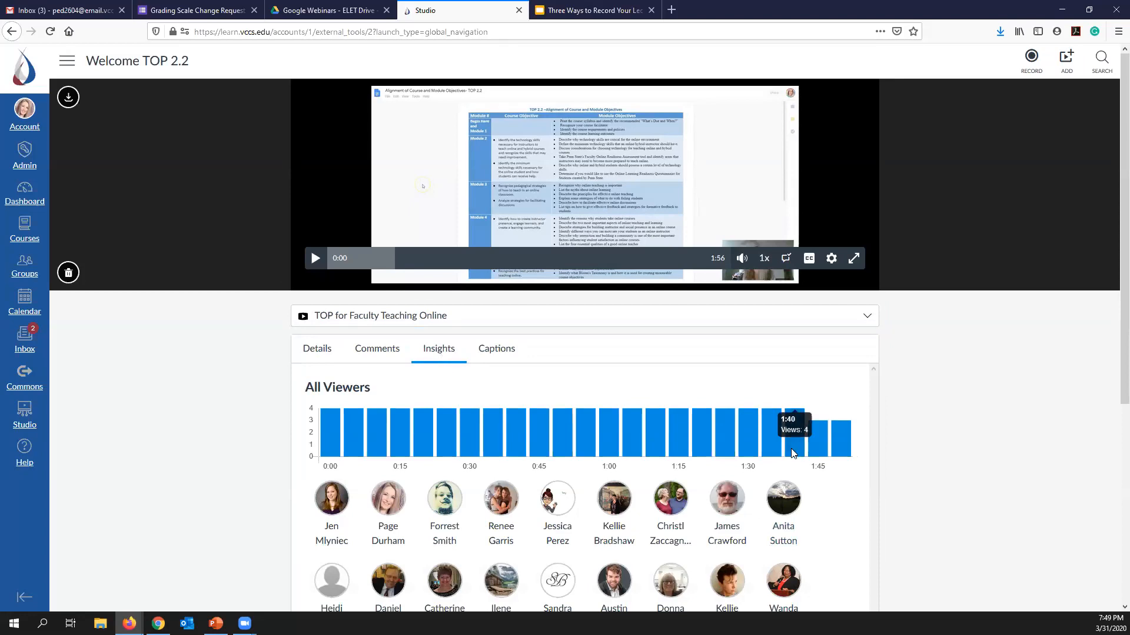
pyautogui.click(793, 453)
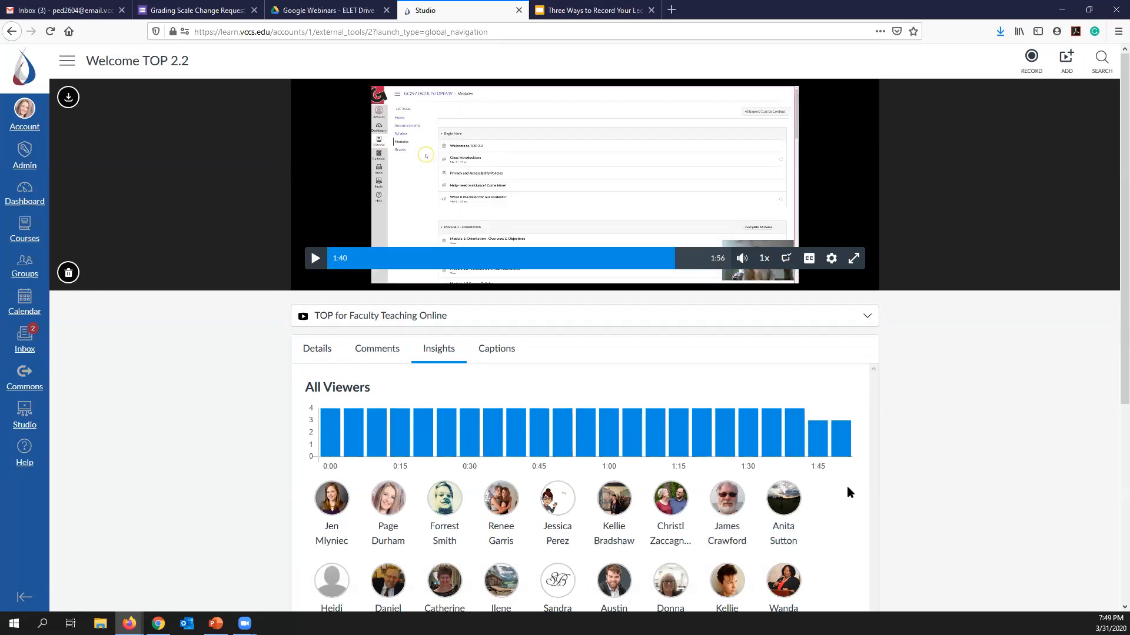
pyautogui.scroll(-1, 847, 470)
pyautogui.scroll(-2, 848, 458)
pyautogui.moveTo(794, 323)
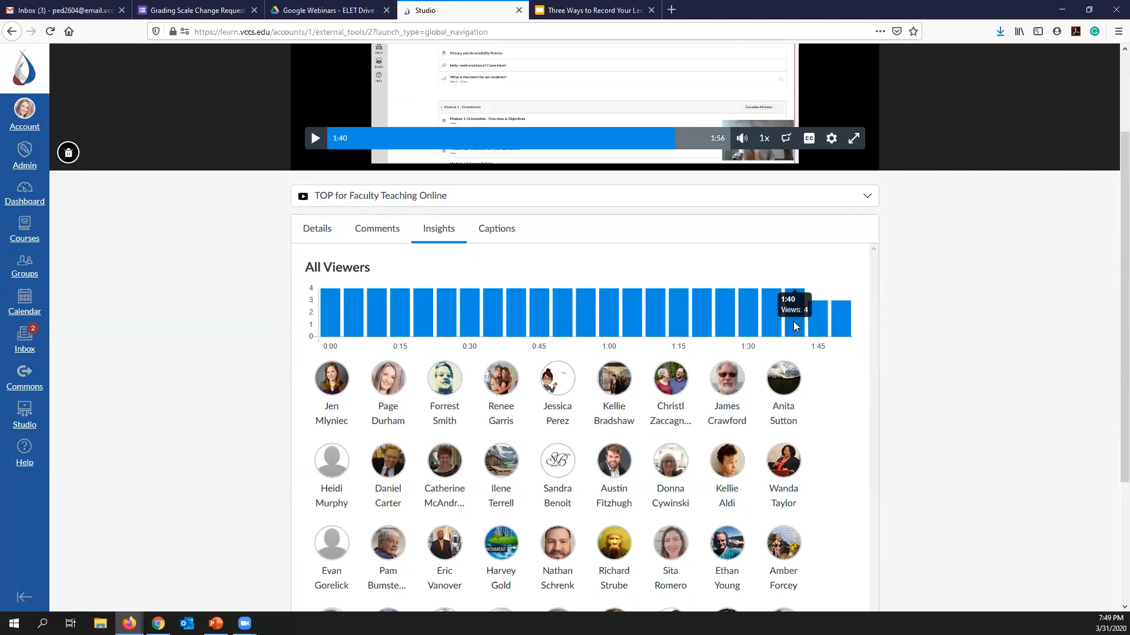
pyautogui.rightClick(798, 306)
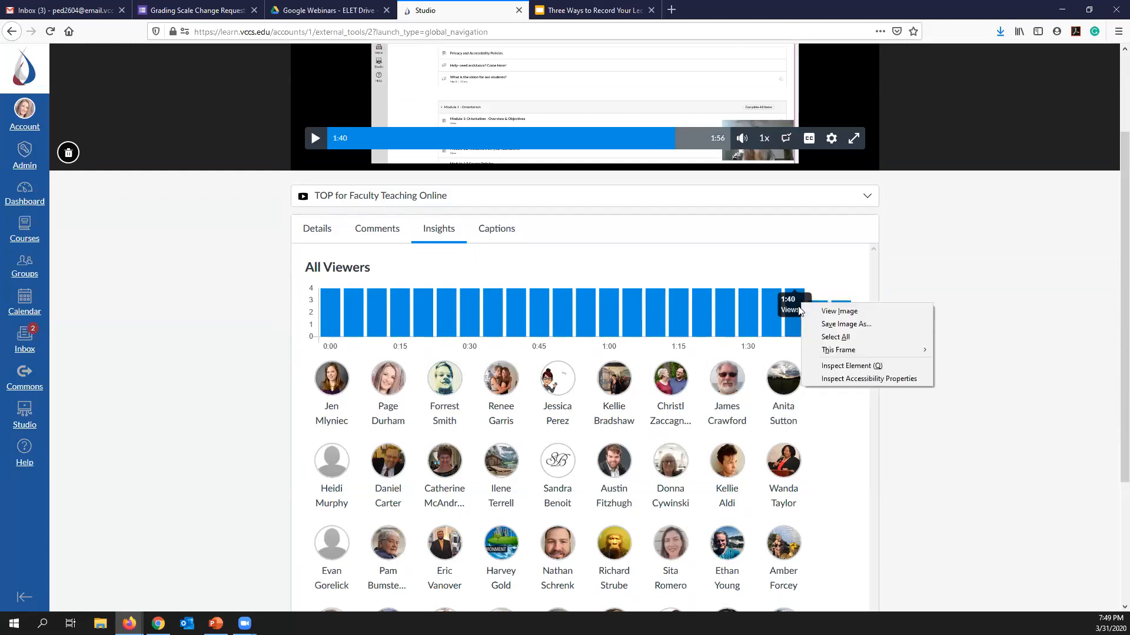
pyautogui.click(797, 337)
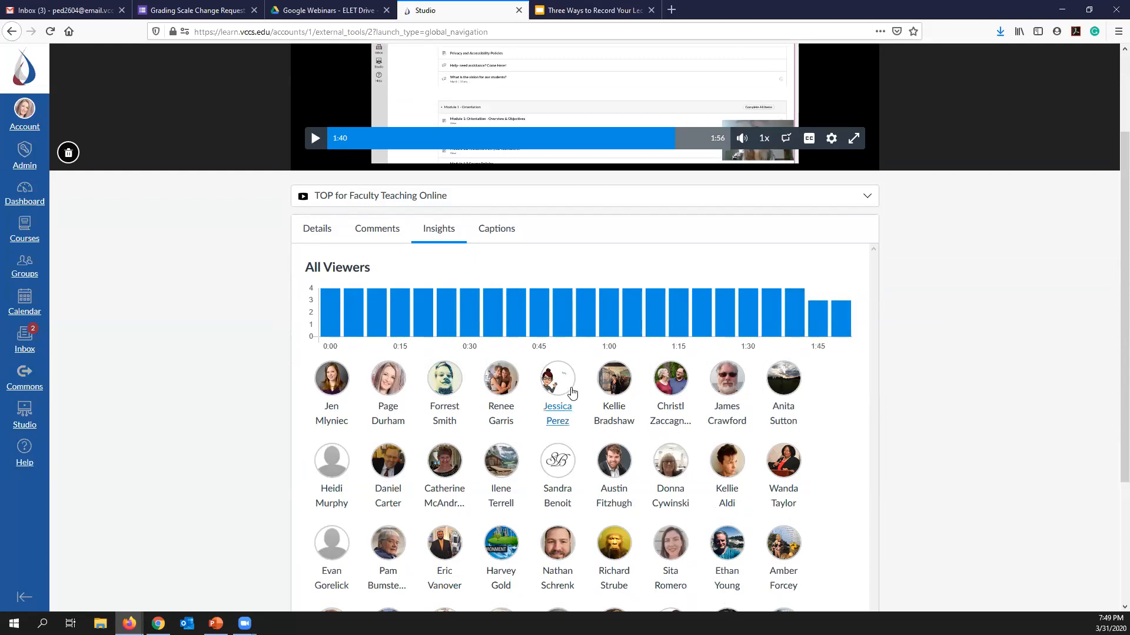
# - Compare the viewing graphs of several individual viewers, and display the video's caption management and upload options
pyautogui.click(444, 419)
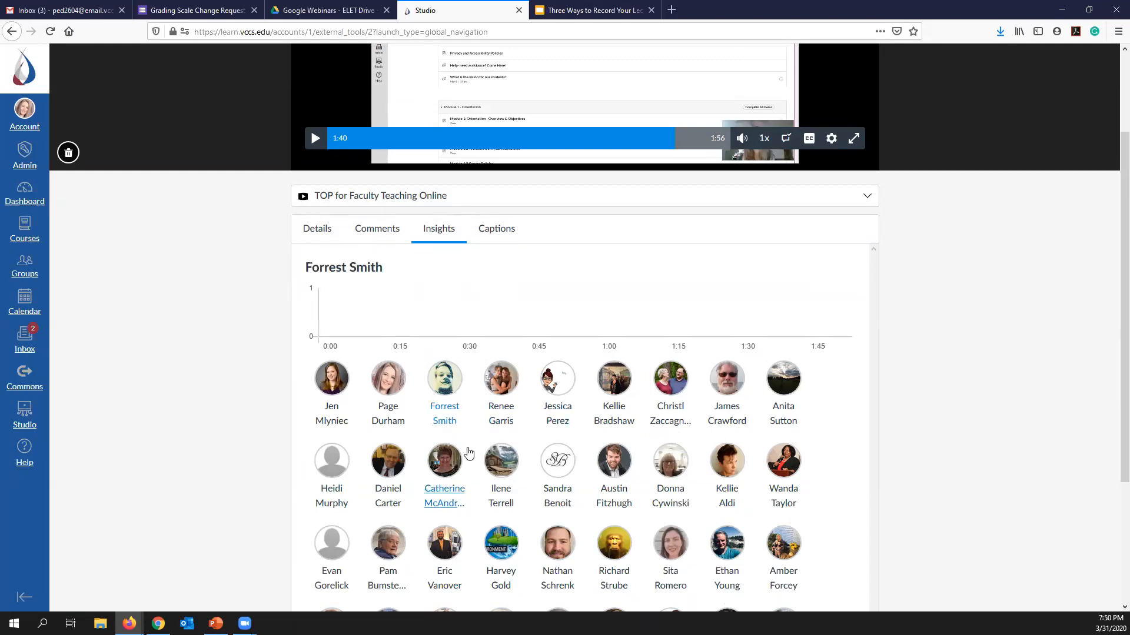
pyautogui.click(560, 461)
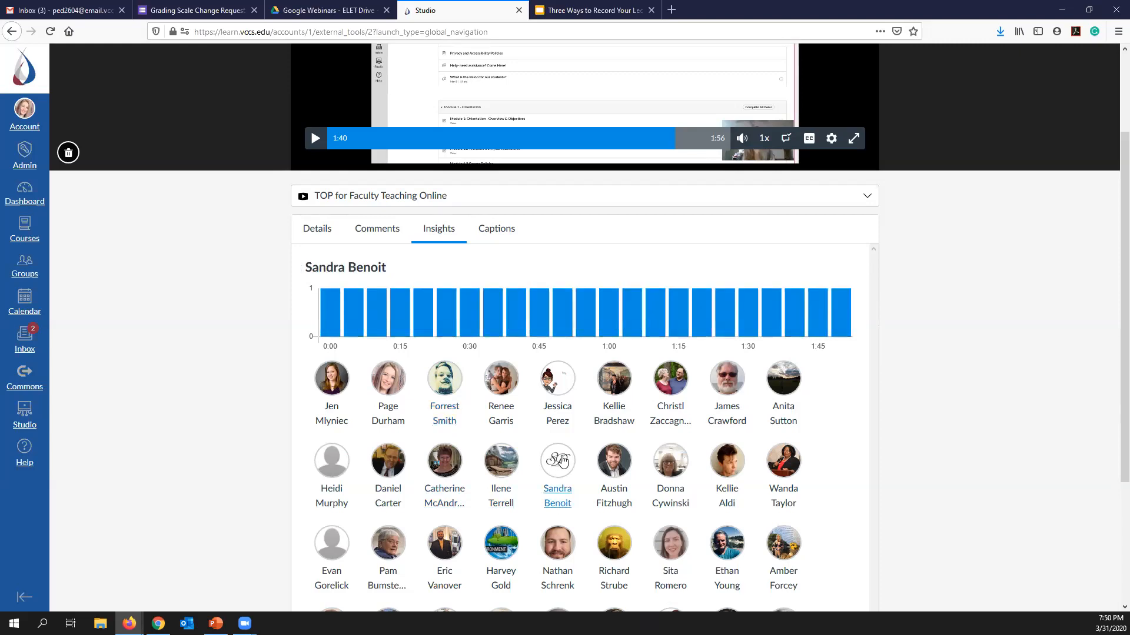
pyautogui.scroll(-2, 571, 470)
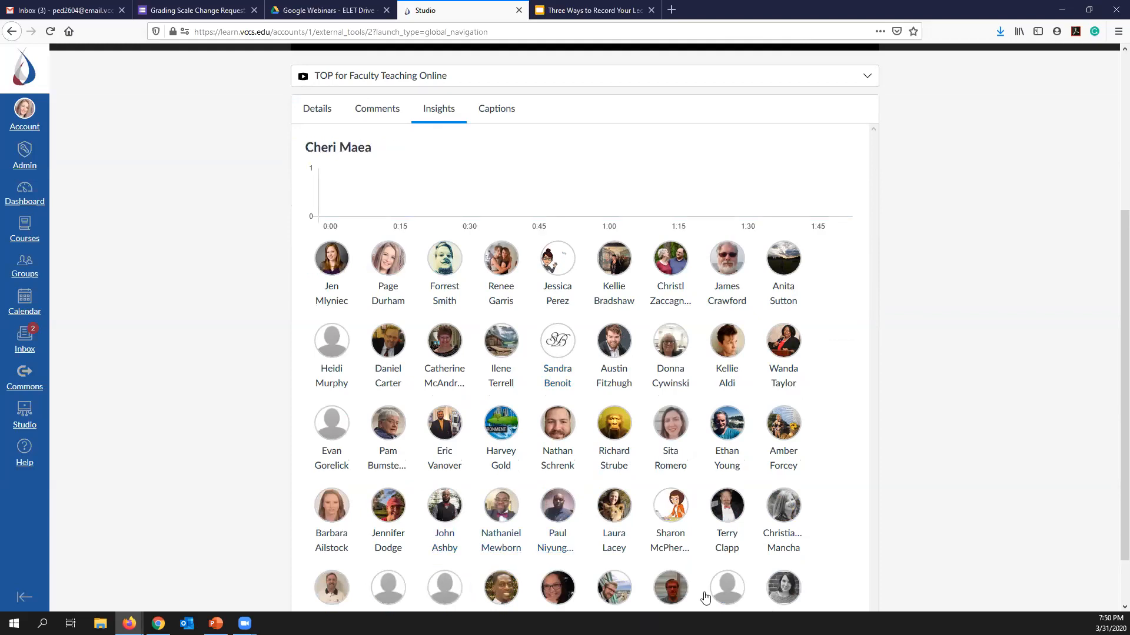
pyautogui.scroll(-1, 727, 479)
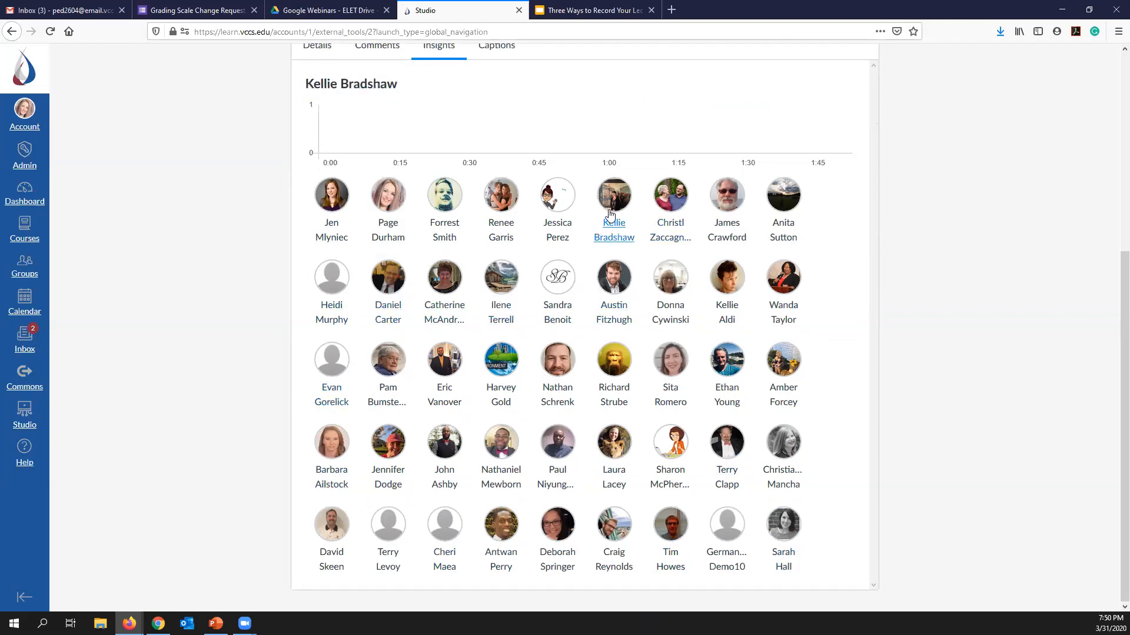
pyautogui.click(553, 291)
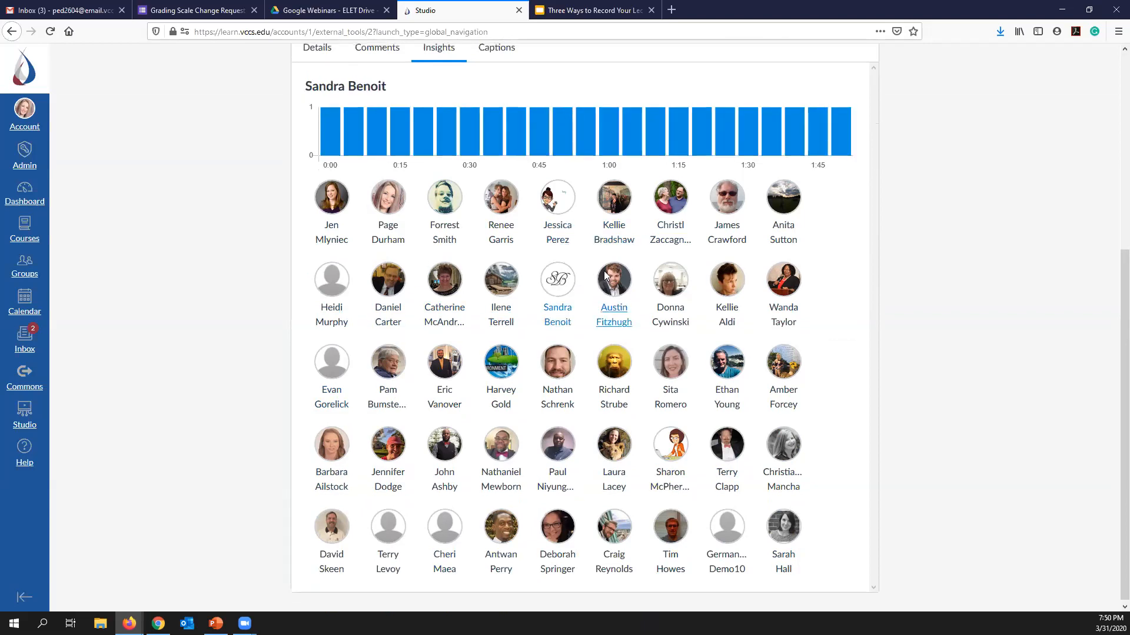
pyautogui.scroll(3, 588, 283)
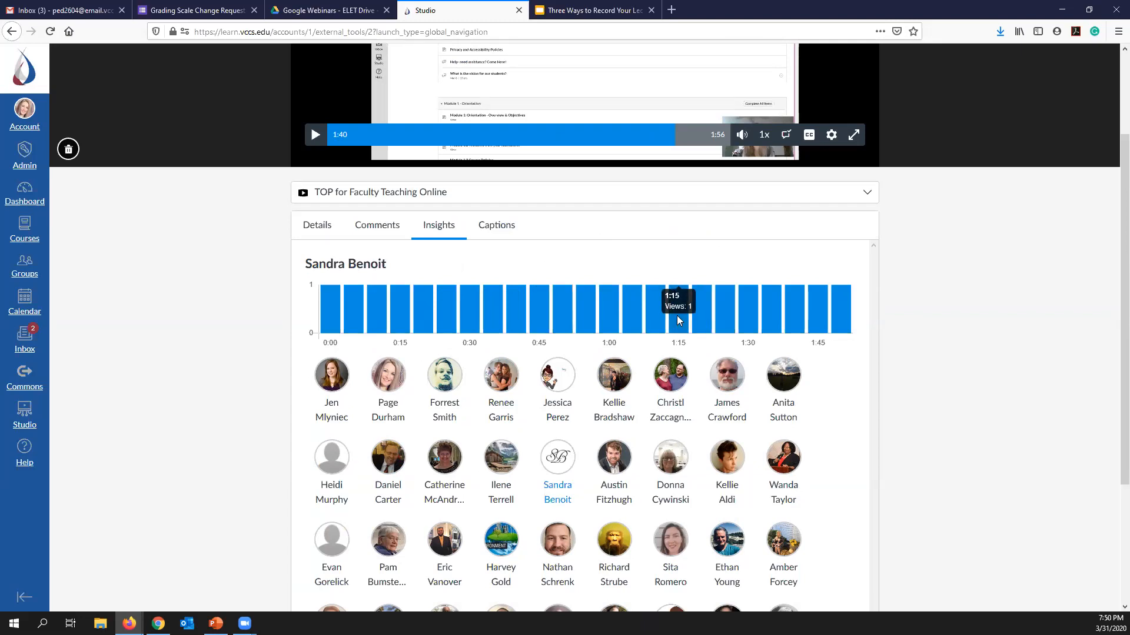
pyautogui.click(497, 227)
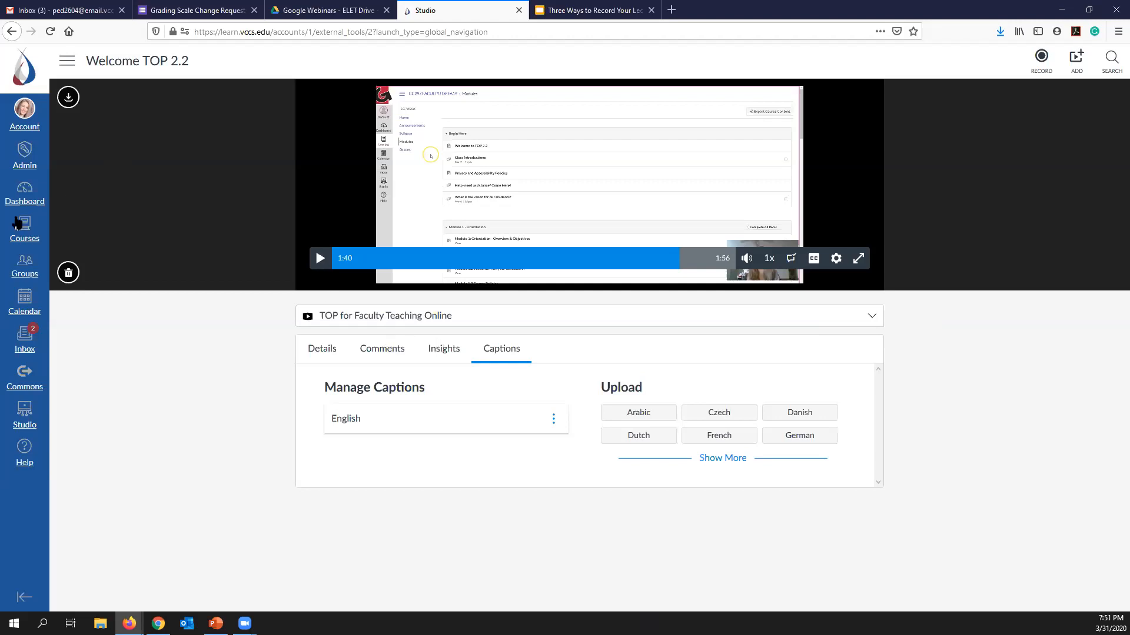
# - Open the TOP for Faculty Teaching Online course from the dashboard and display its Welcome Video announcement
pyautogui.click(27, 203)
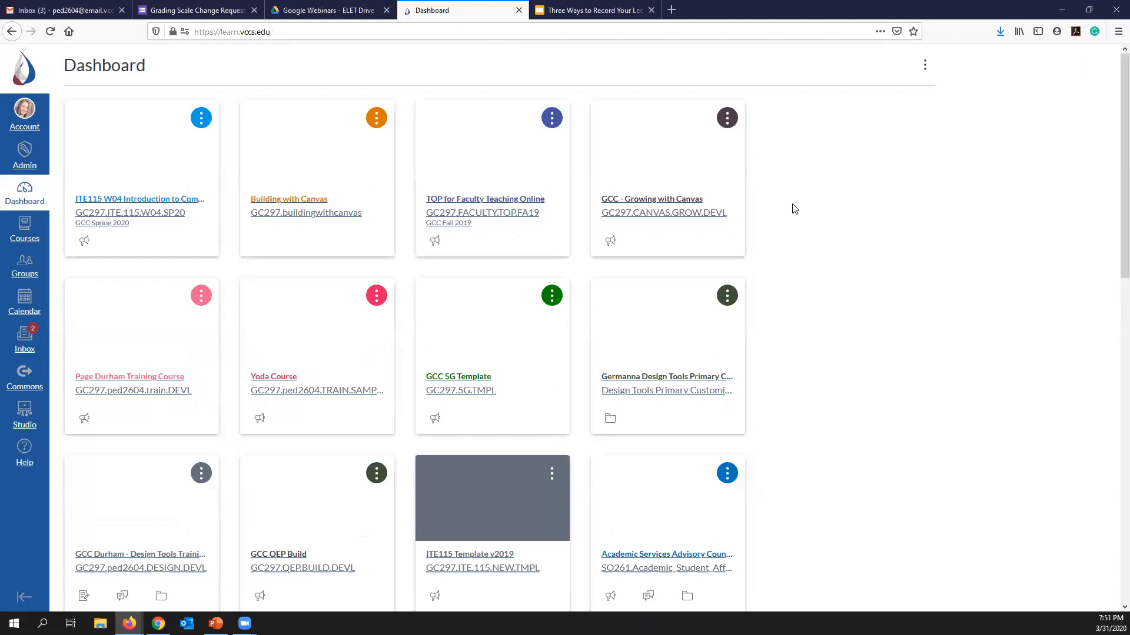
pyautogui.click(487, 213)
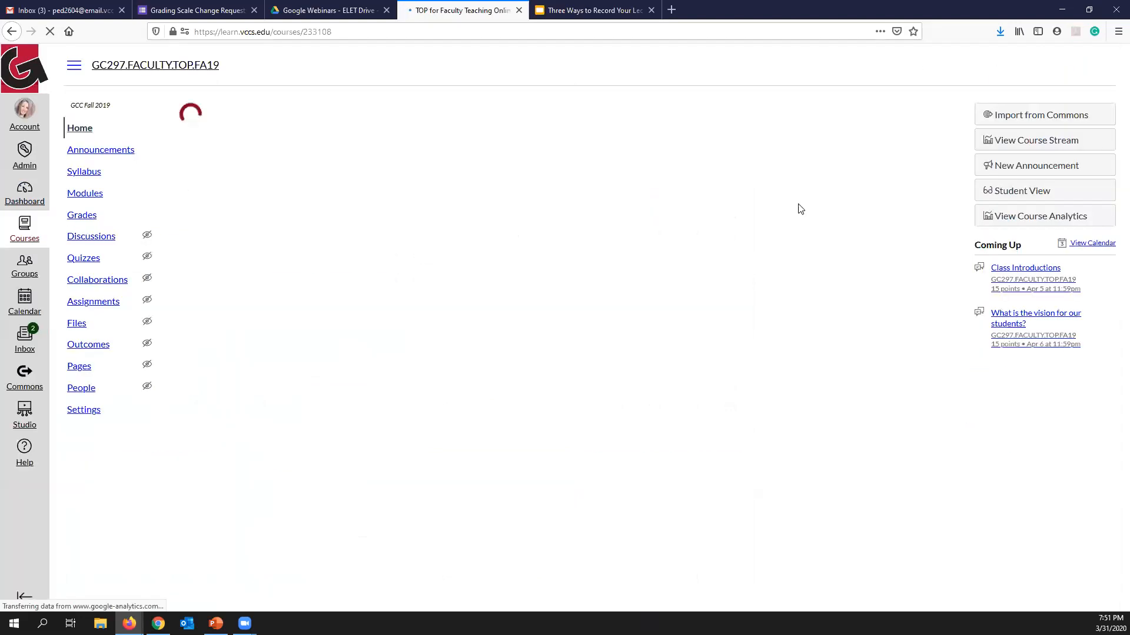
pyautogui.click(274, 155)
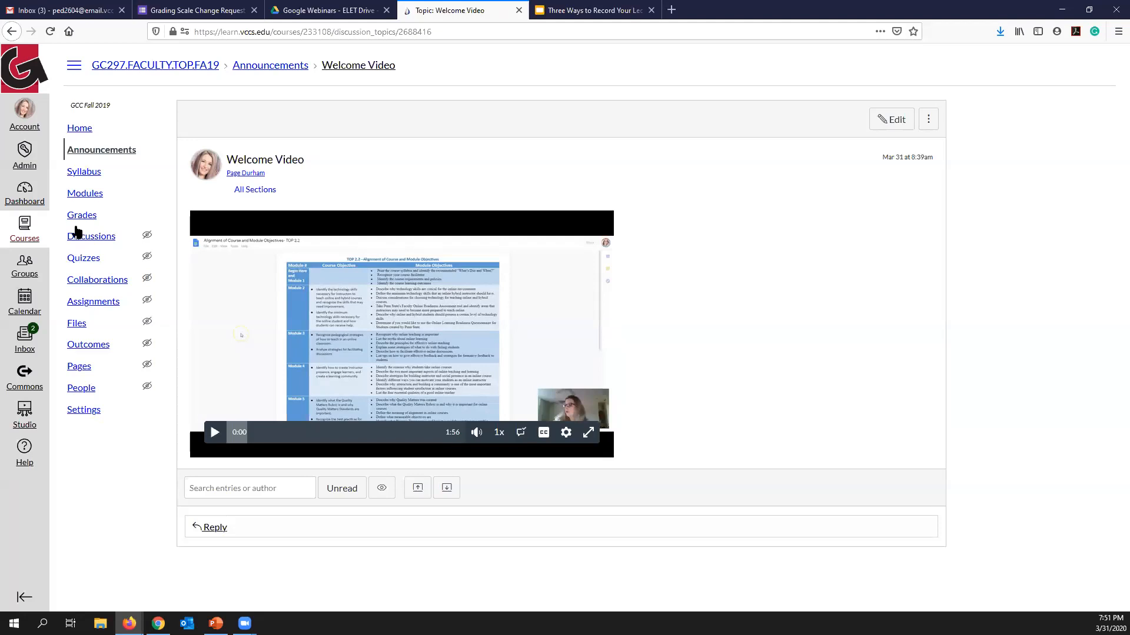
# - Display the course's people roster and return to the course home page
pyautogui.click(81, 389)
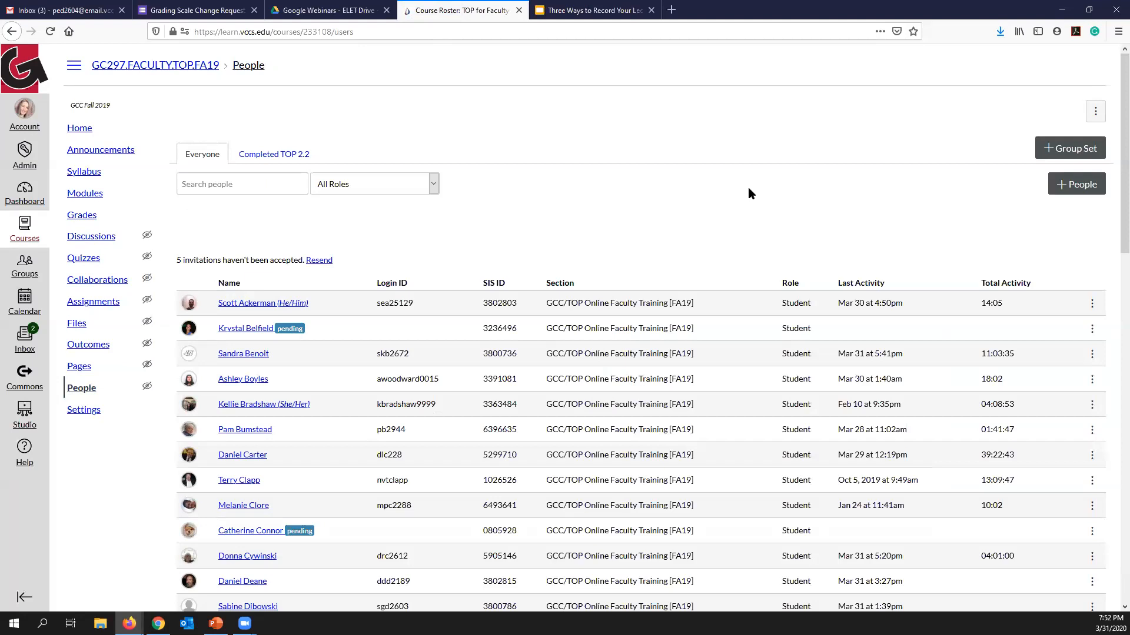
pyautogui.click(140, 132)
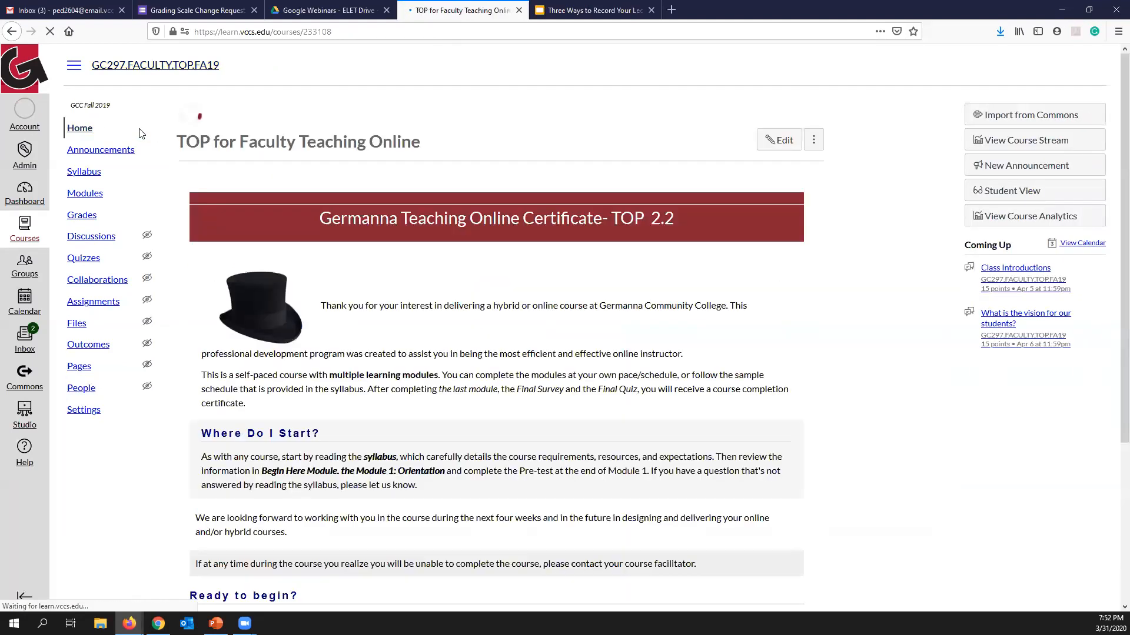